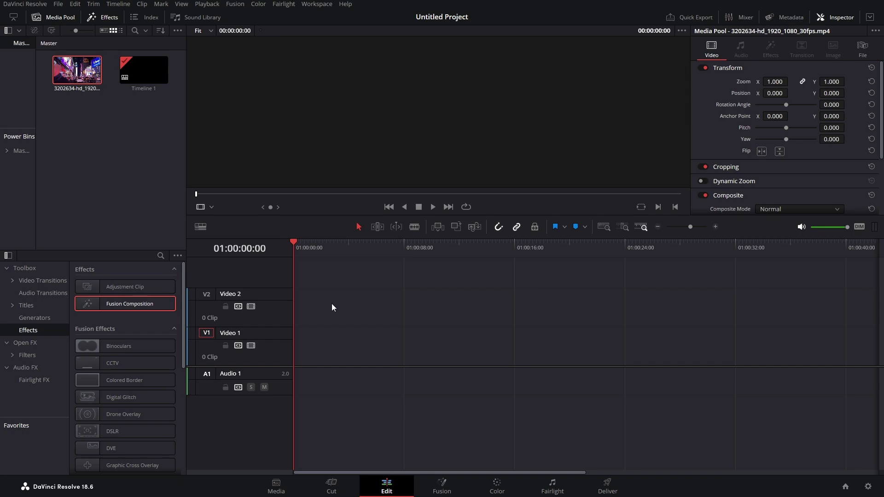
- Add an 8-second Fusion Composition clip to Video 1 and open it on the Fusion page
drag(110, 304, 297, 345)
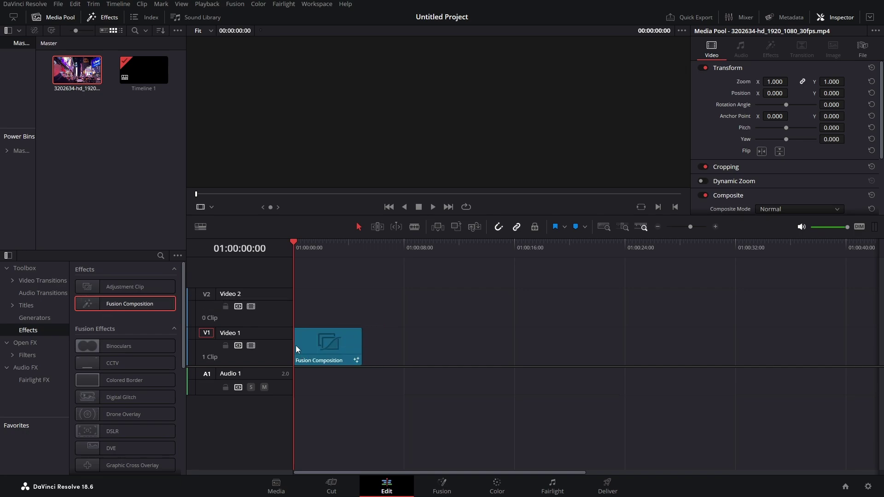
drag(363, 349, 404, 346)
click(340, 345)
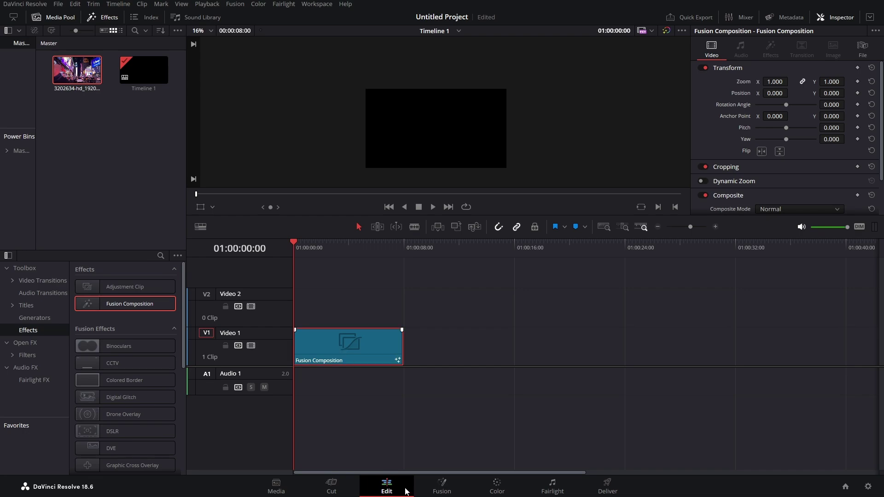
click(449, 488)
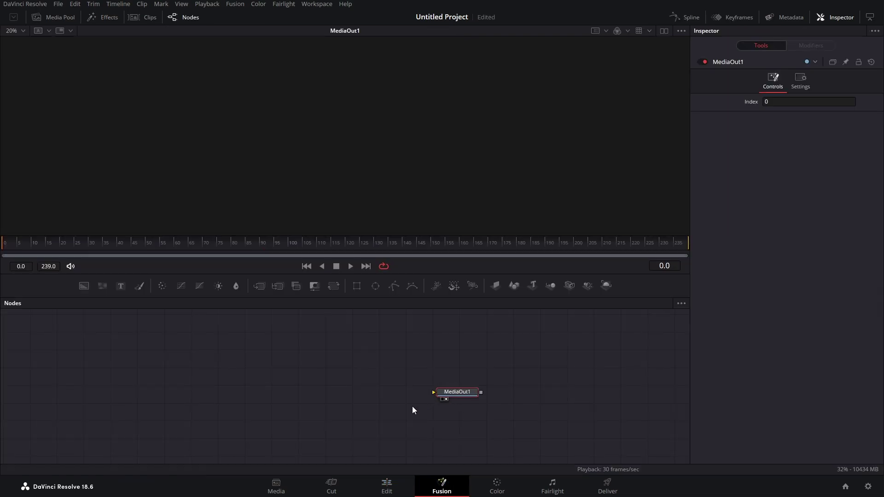
- Add a Background node with Alpha 0 and bring the Times Square clip in as MediaIn1
drag(83, 286, 454, 392)
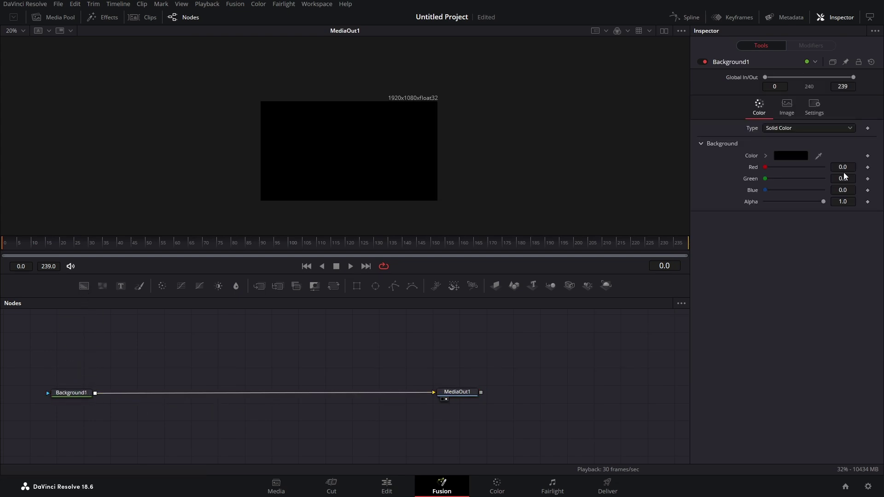
drag(823, 201, 570, 214)
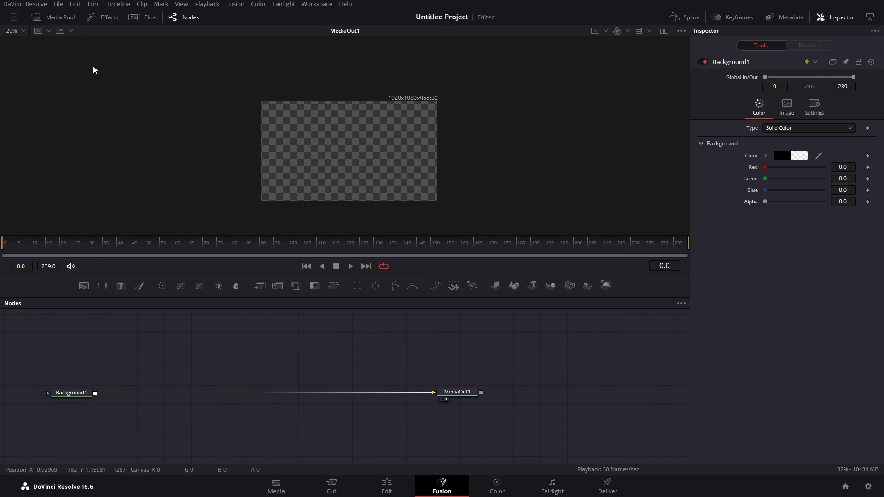
click(55, 17)
drag(92, 52, 190, 339)
click(55, 17)
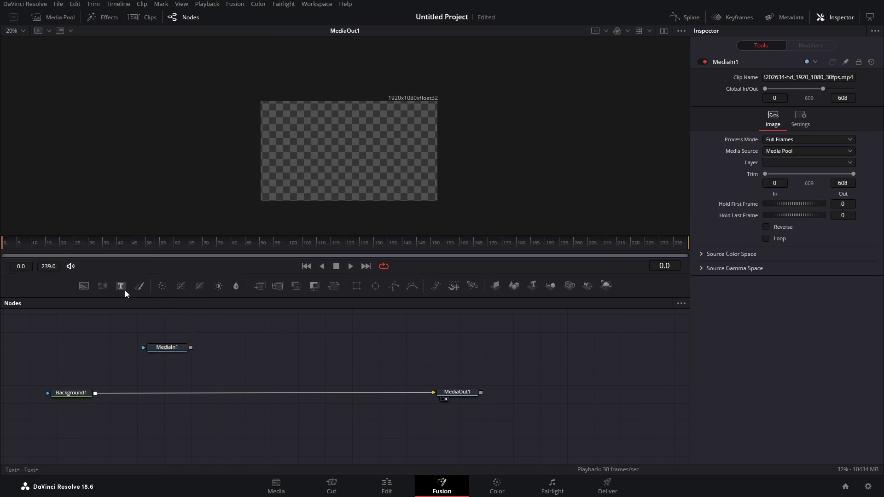
- Add Text1, merge it over Background1 as Merge1, and merge MediaIn1 into Text1 as Merge2
drag(122, 287, 111, 325)
drag(170, 354, 186, 347)
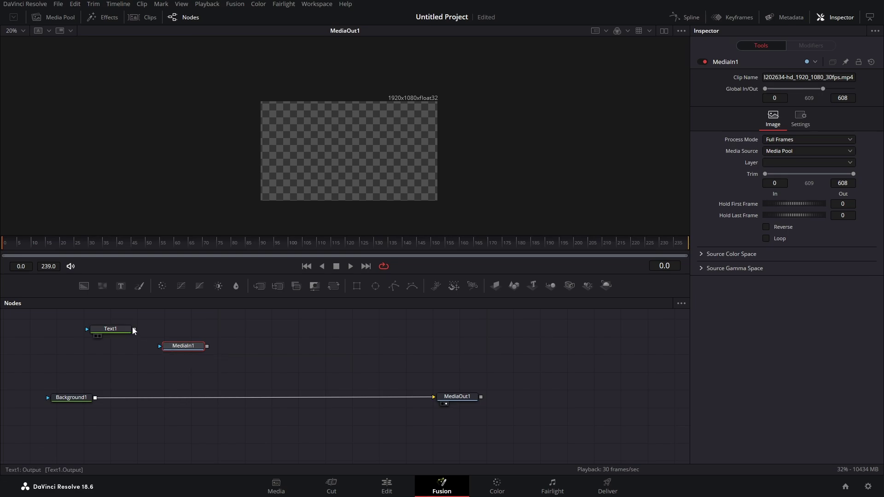
mouse_move(134, 330)
mouse_down()
mouse_move(113, 385)
mouse_move(95, 397)
mouse_move(135, 333)
mouse_up()
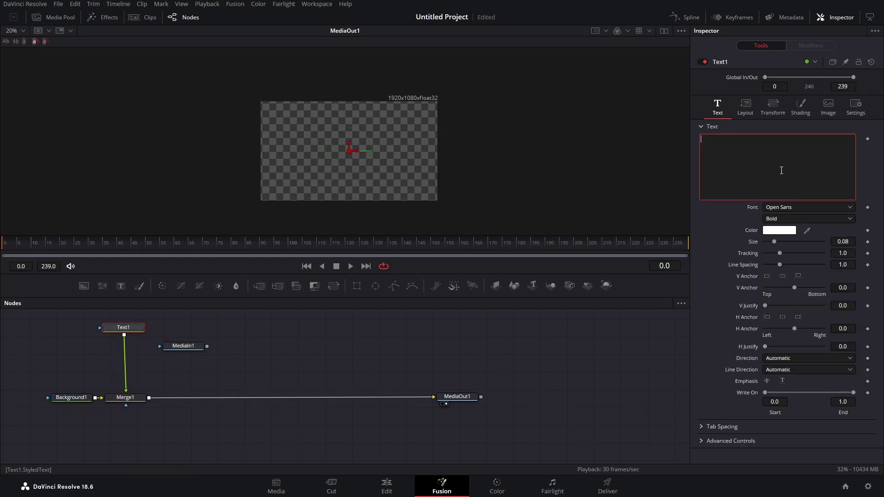
drag(206, 347, 124, 340)
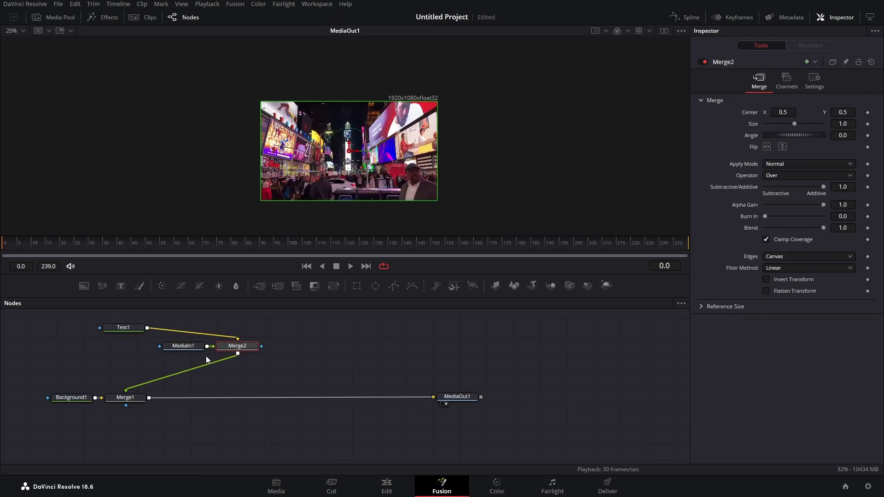
drag(221, 352, 121, 355)
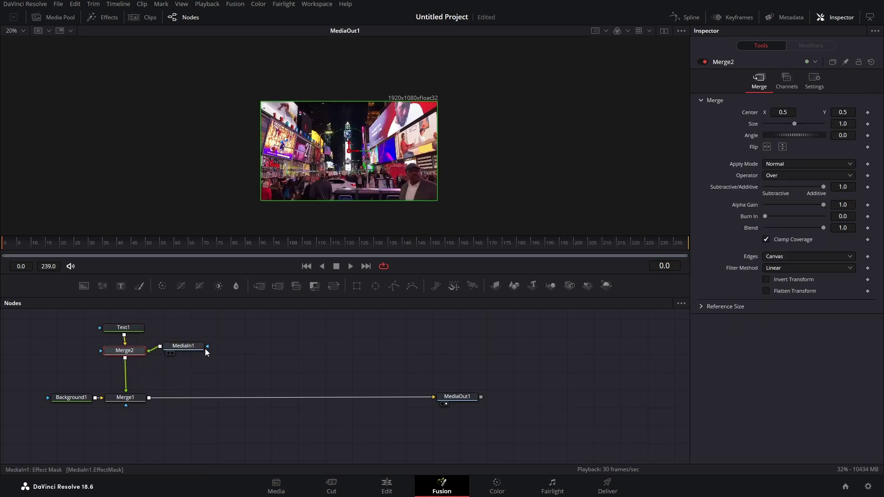
drag(198, 347, 59, 354)
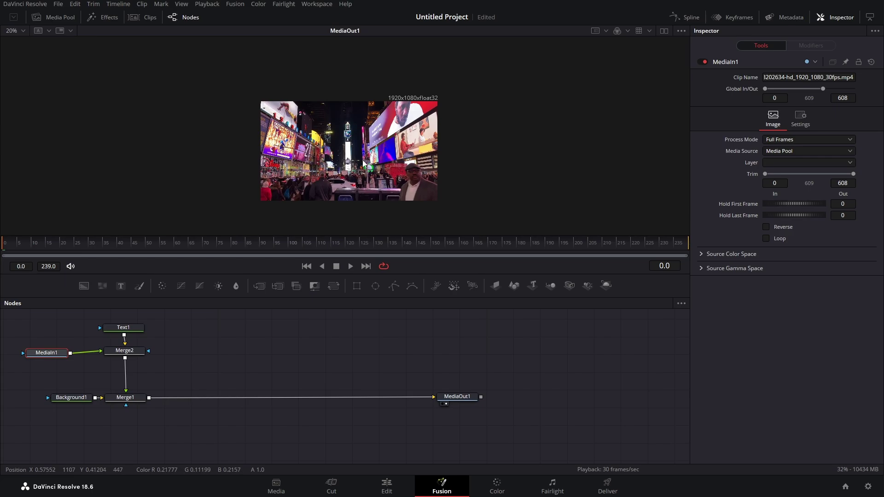
- Set Text1 to read NEW and YORK on two lines in The Bold Font
click(115, 326)
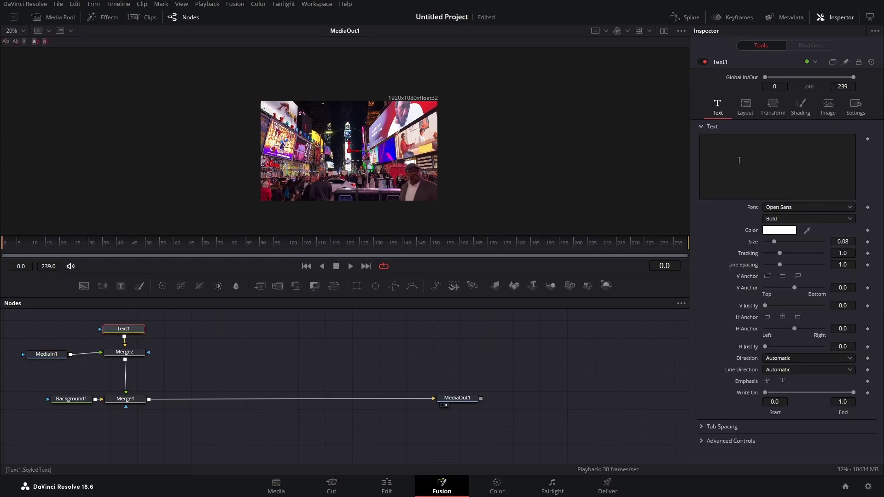
click(739, 160)
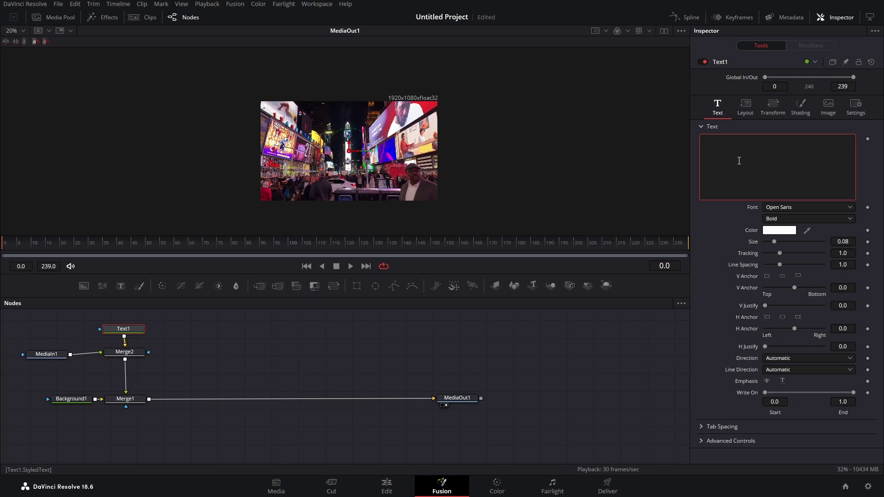
text(NEW)
key(Return)
text(YORK)
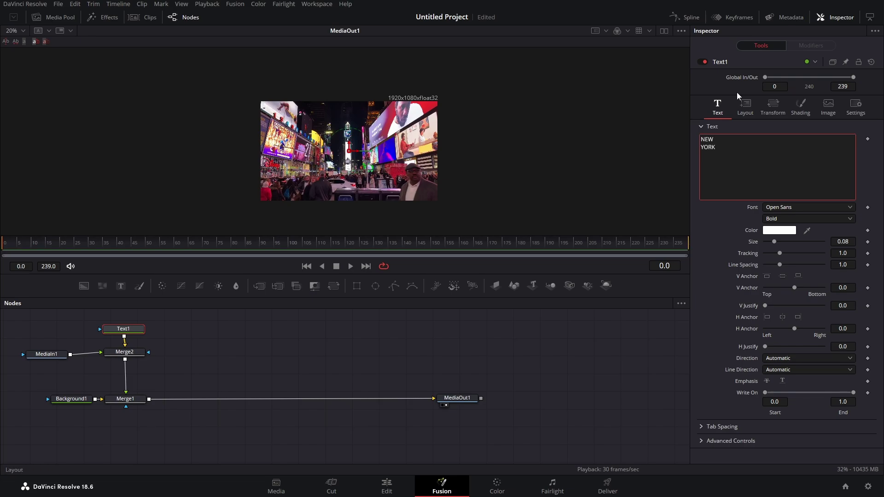
click(800, 208)
scroll(803, 240, down, 5)
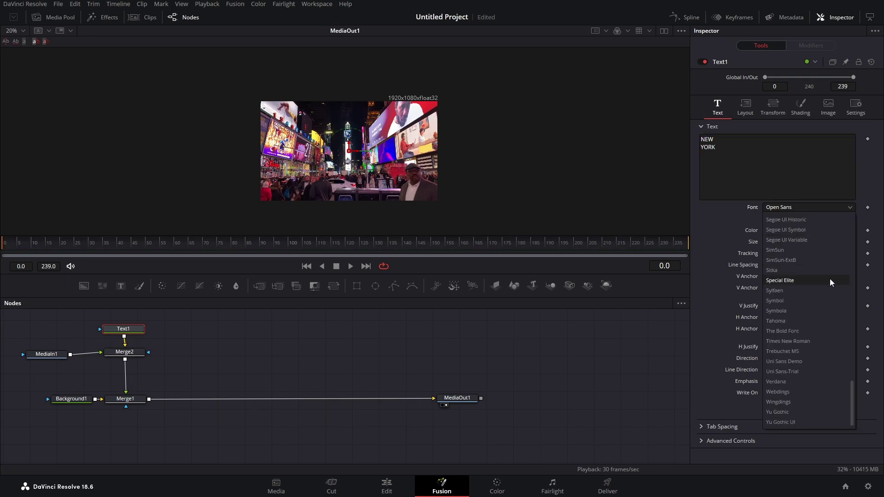
click(802, 332)
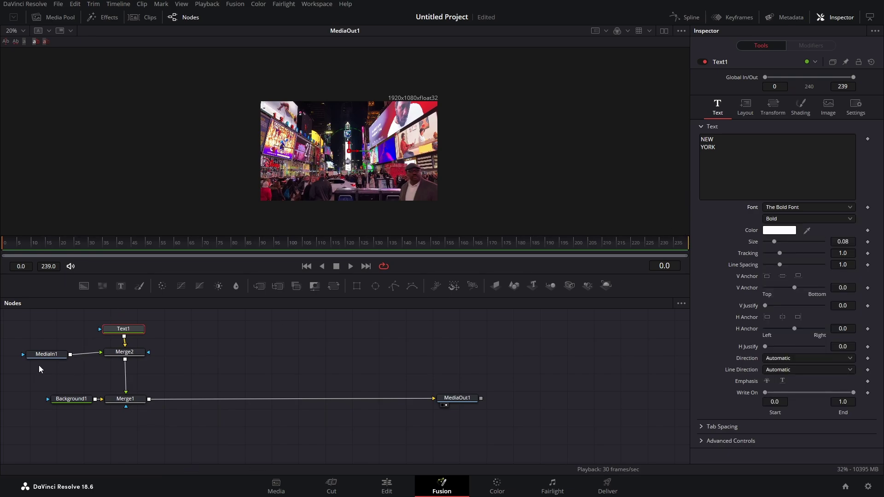
drag(42, 354, 55, 354)
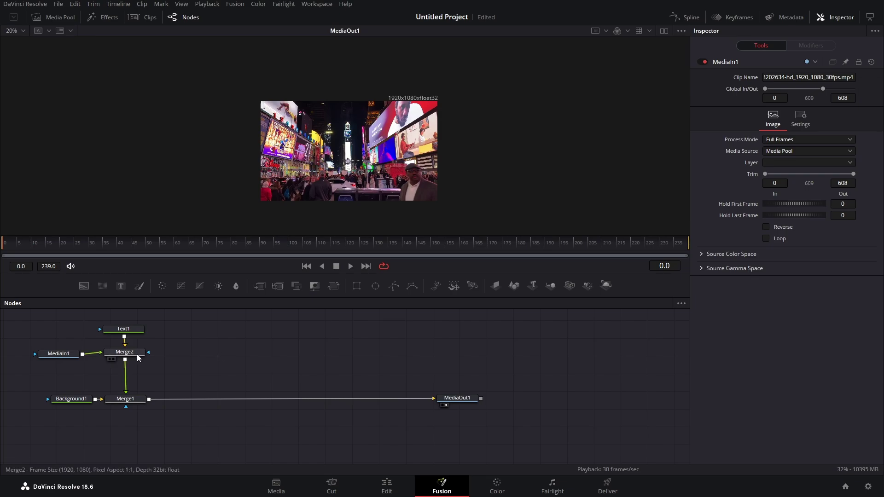
- Change Merge2's Apply Mode from Normal to Darken, then select Text1
click(135, 330)
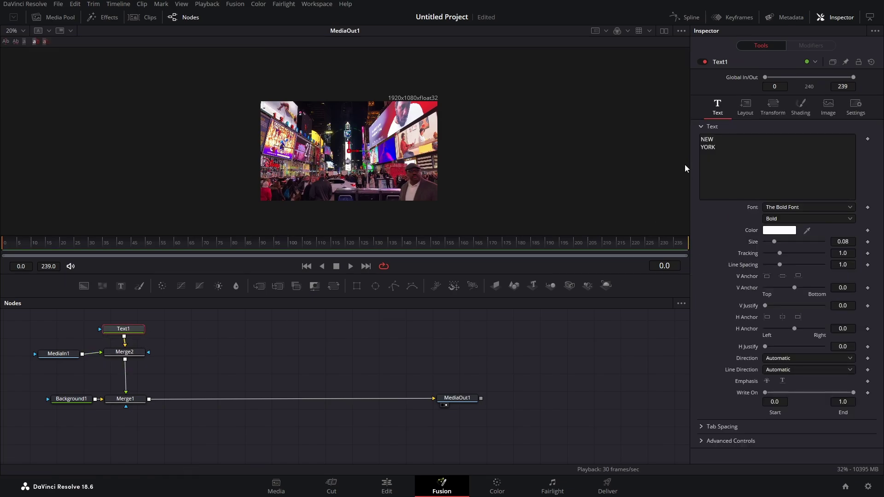
click(130, 356)
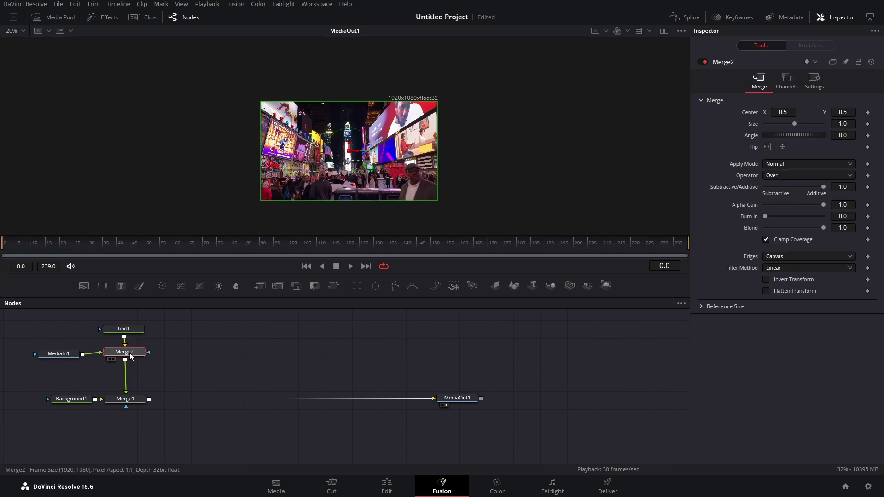
click(800, 164)
click(781, 212)
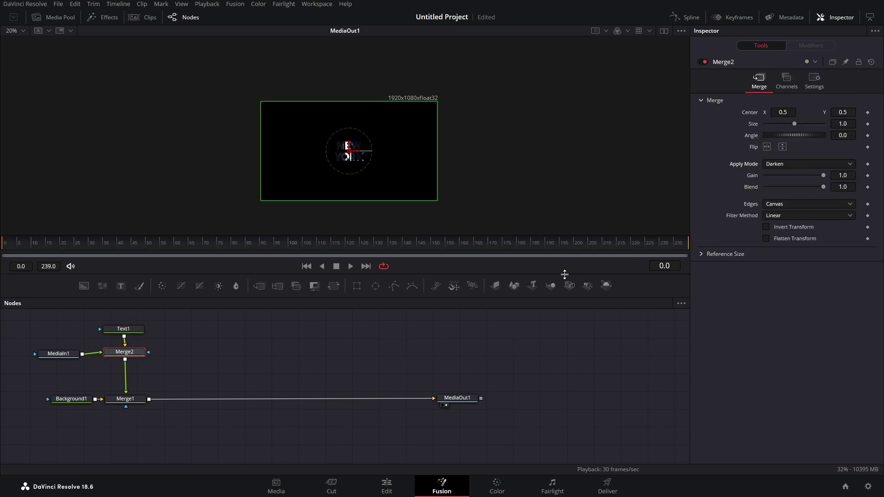
scroll(350, 162, up, 5)
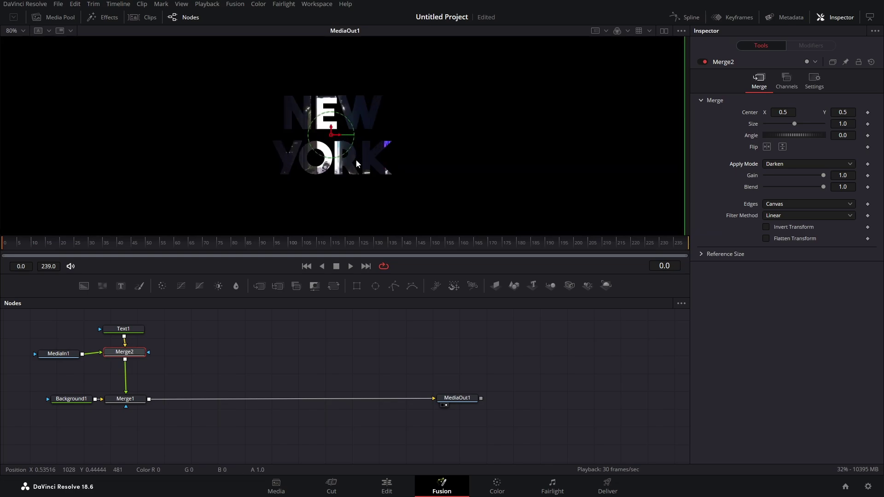
scroll(285, 56, down, 3)
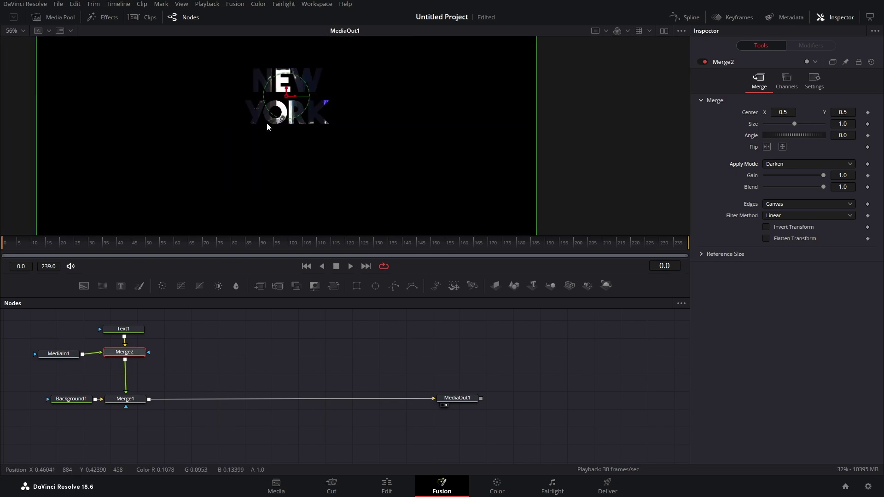
click(128, 331)
scroll(397, 146, down, 2)
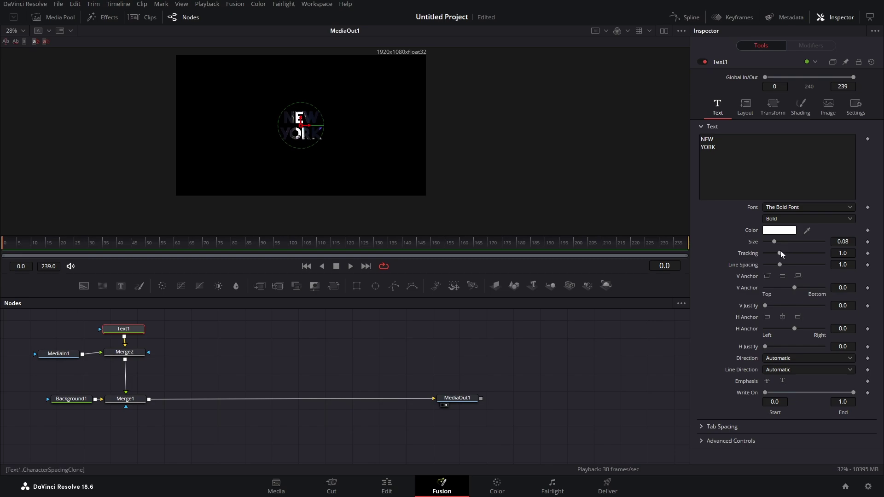
- Set Text1's Size to 0.374, save the project, and play back the result
drag(777, 242, 811, 243)
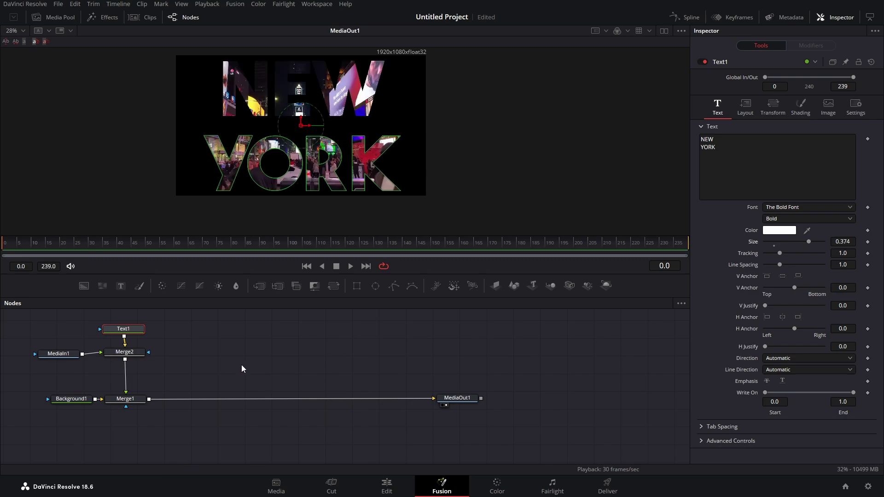
click(233, 355)
key(ctrl+s)
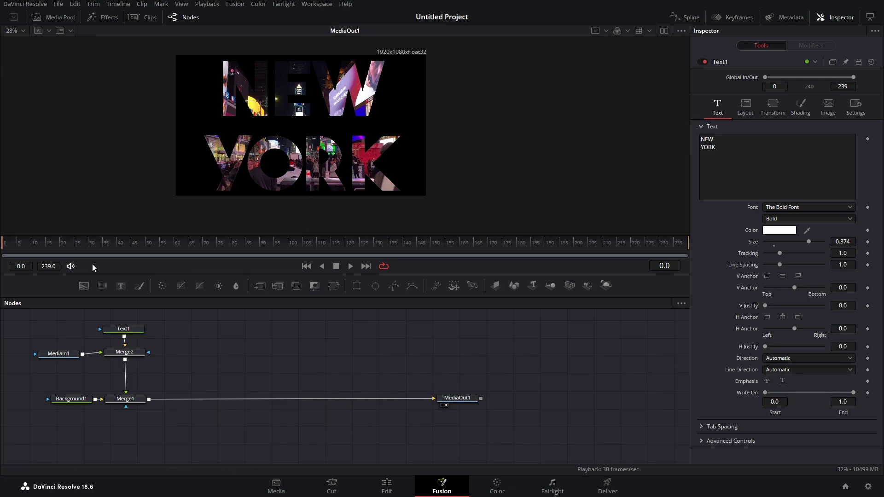
click(351, 267)
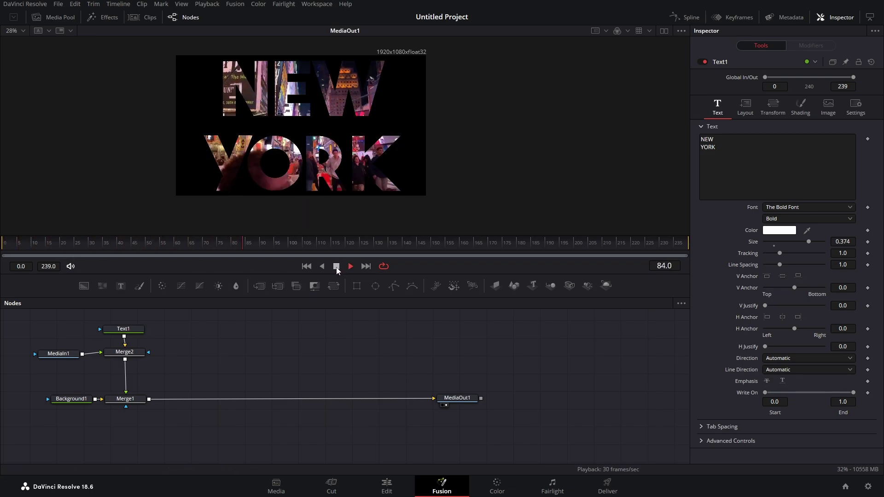
click(336, 267)
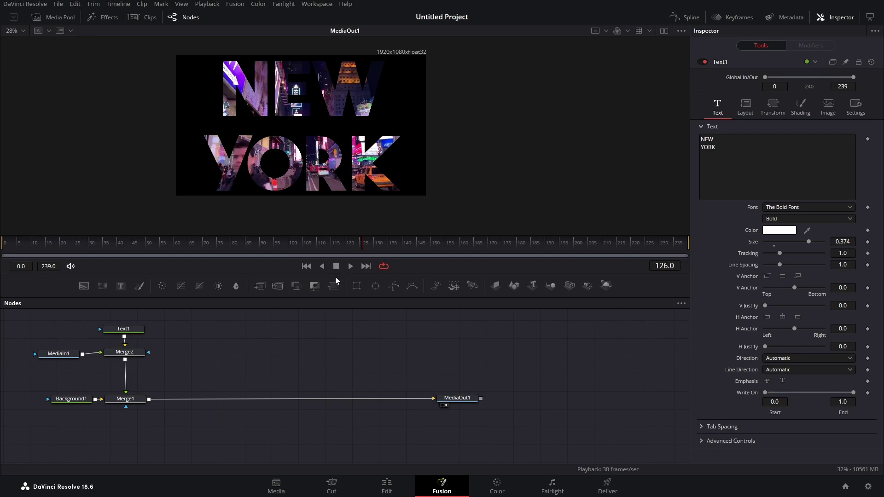
- Insert a Transform after Text1, move its pivot to about 0.45, 0.62, and go to frame 40
drag(123, 329, 113, 359)
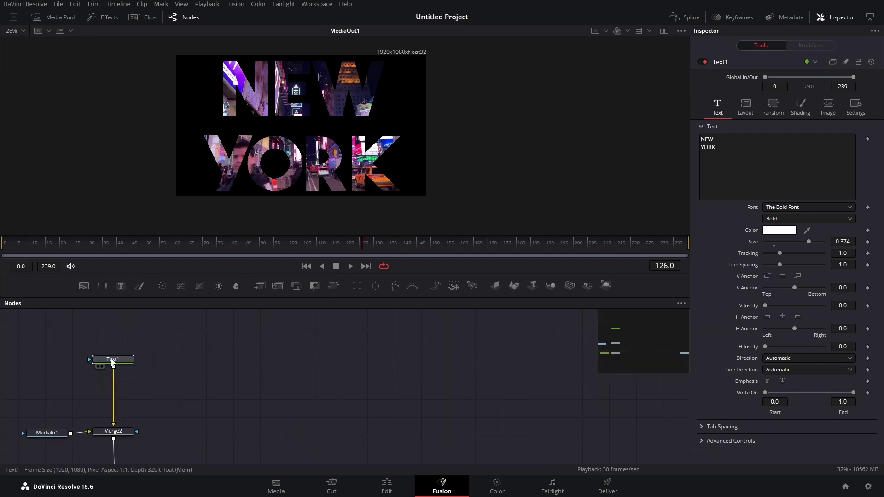
click(189, 352)
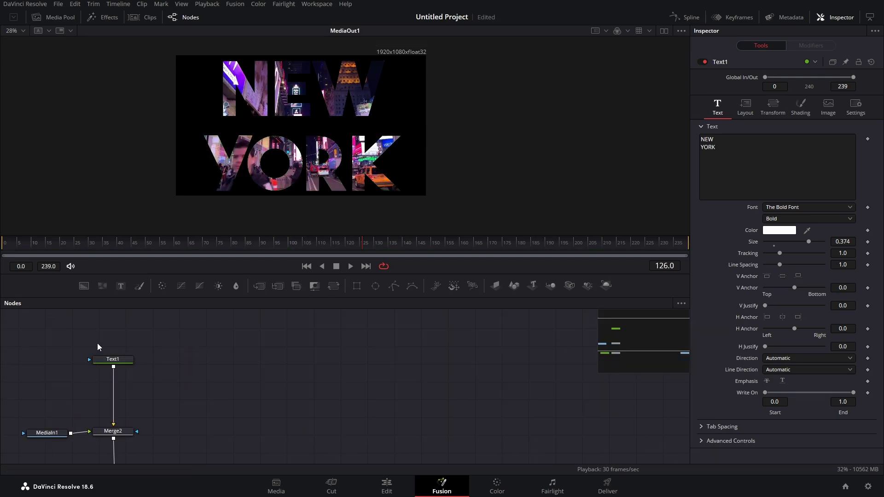
click(122, 358)
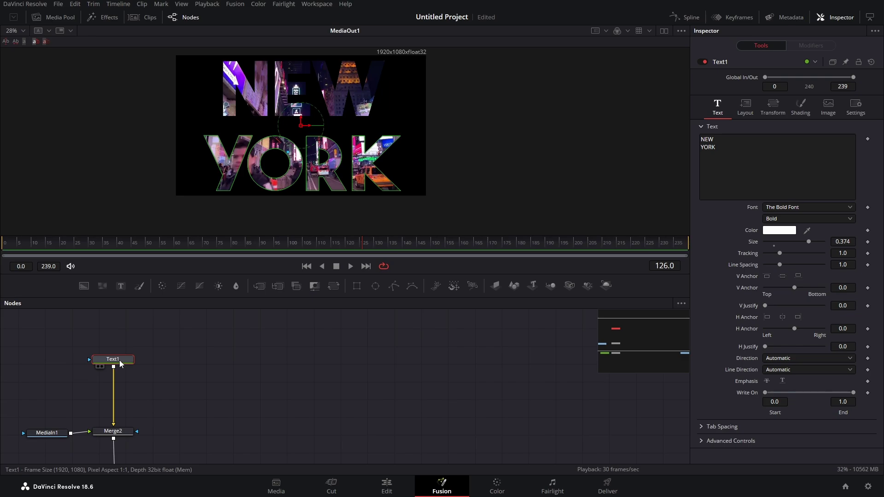
key(shift+space)
text(TRANS)
key(Return)
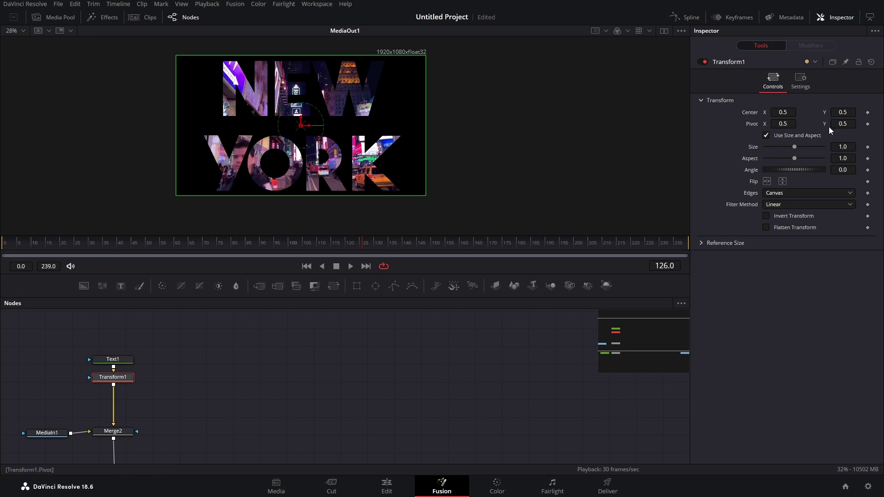
drag(309, 127, 289, 112)
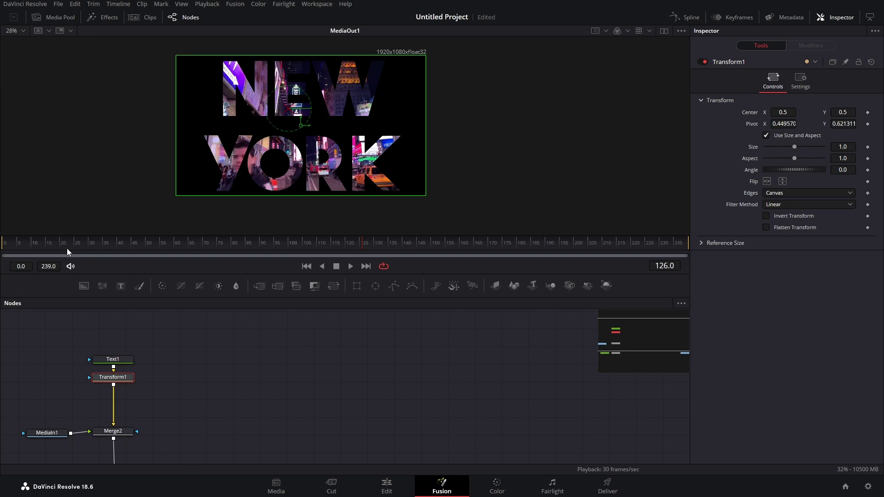
drag(93, 250, 118, 250)
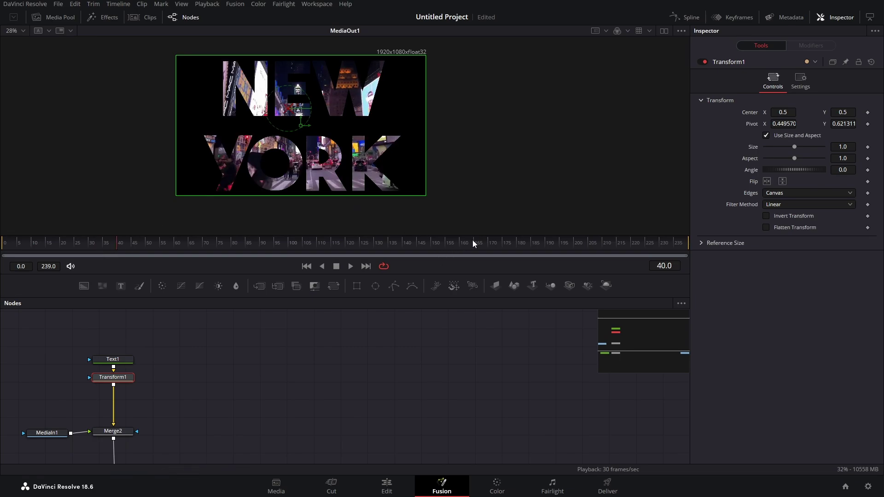
- Keyframe Transform1's Size at 1.0 on frame 40 and 15 on frame 80
click(869, 147)
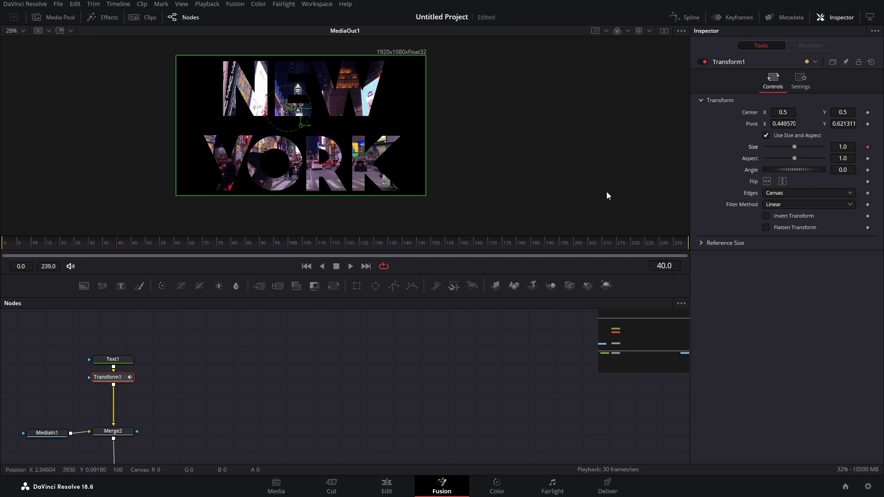
drag(128, 250, 234, 255)
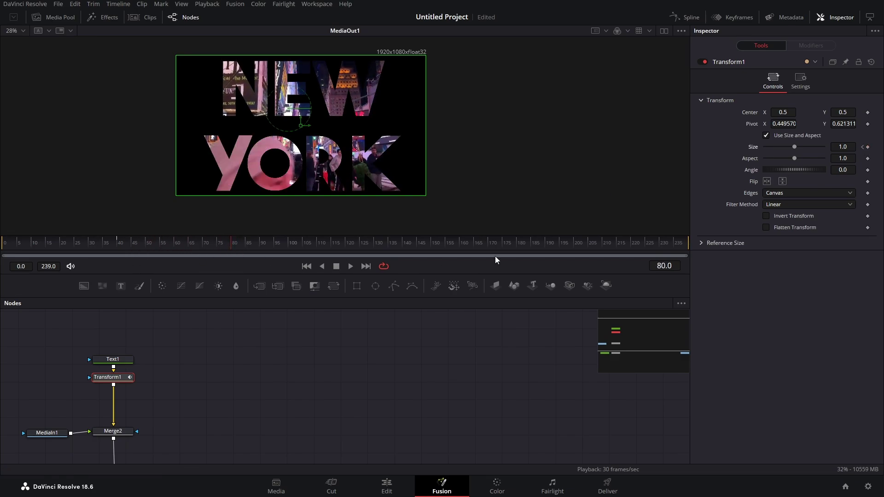
click(868, 146)
drag(839, 147, 883, 147)
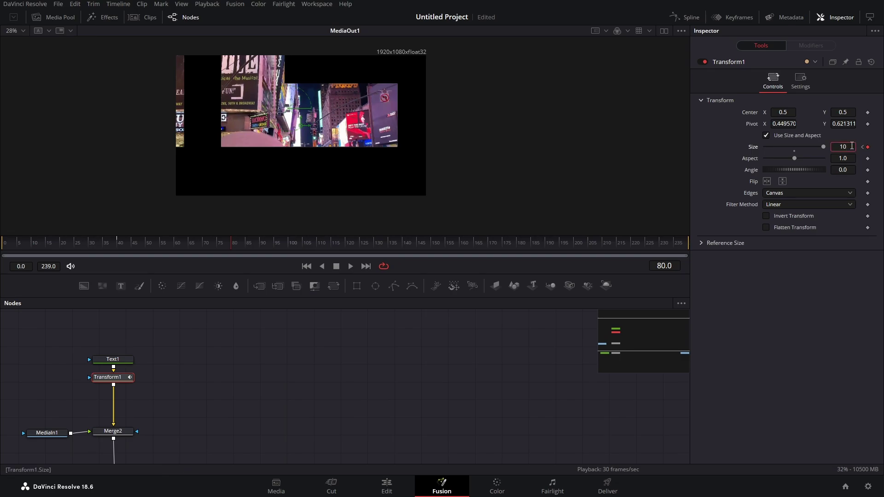
key(Tab)
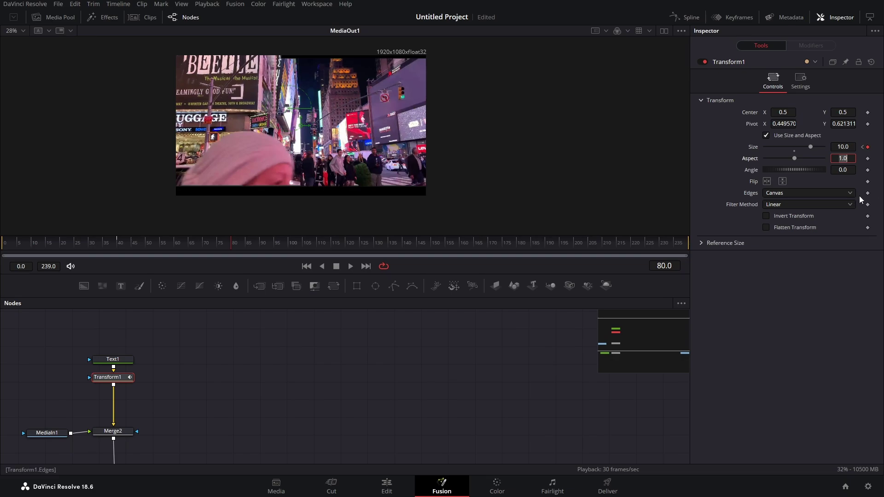
click(847, 146)
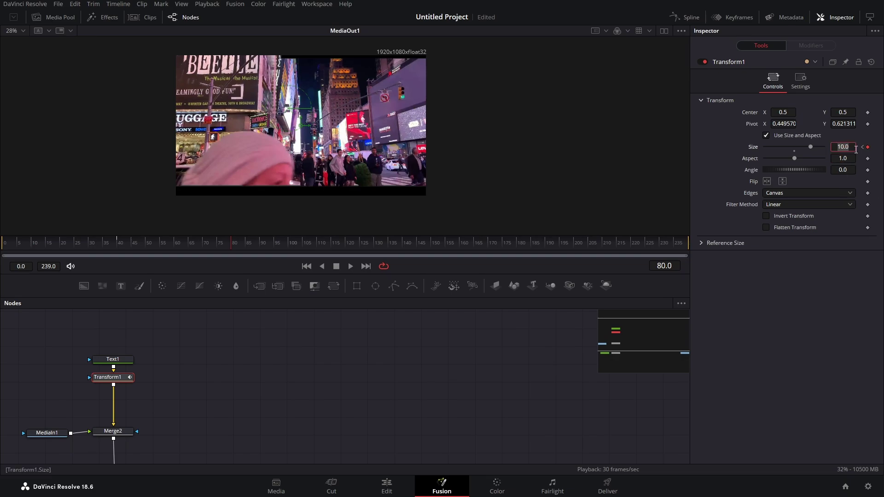
text(15)
key(Tab)
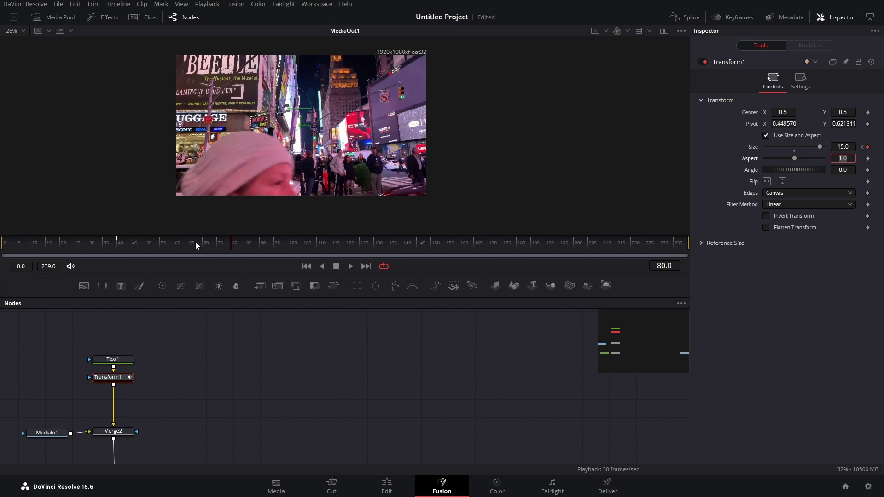
- Preview the zoom from frame 5 and scrub through it around frame 74
drag(196, 245, 19, 244)
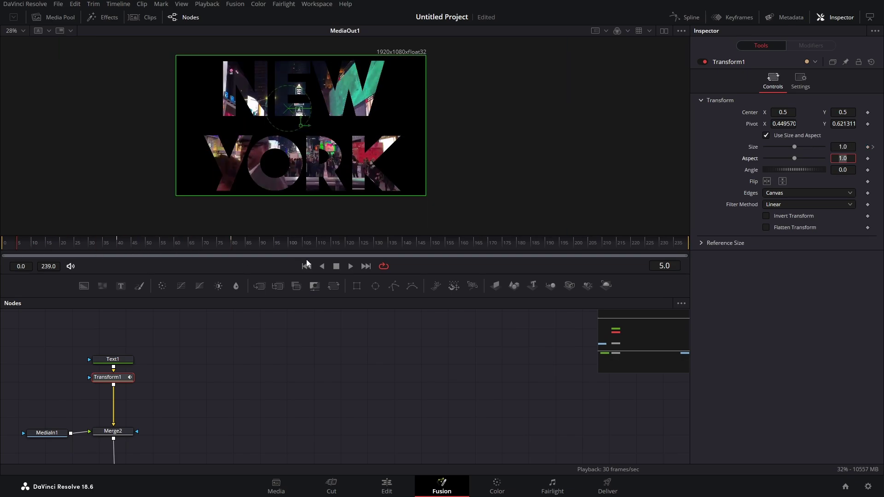
click(351, 268)
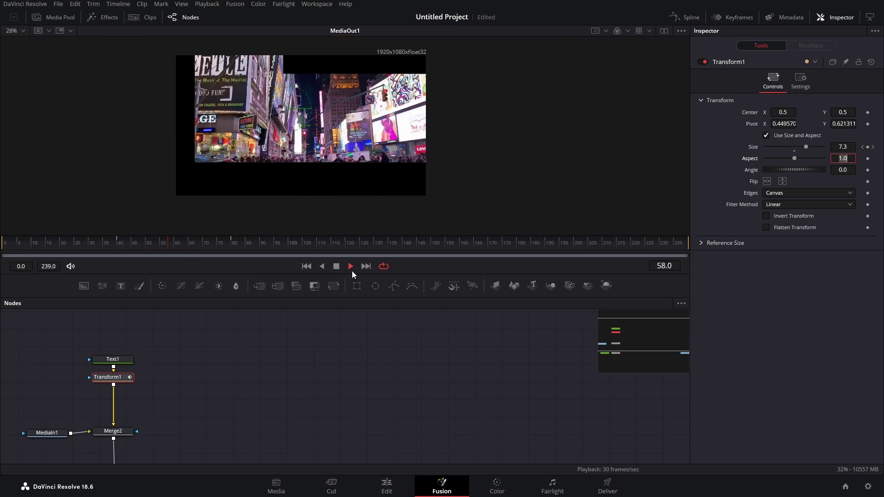
click(336, 266)
click(215, 248)
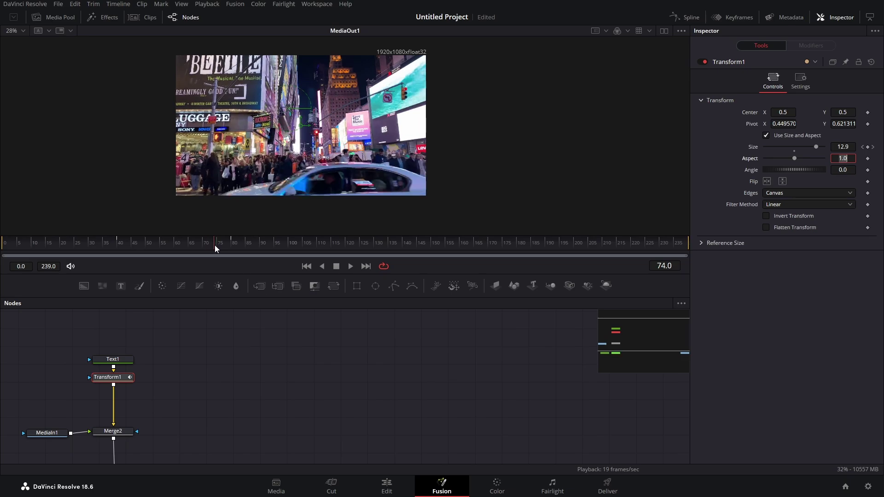
mouse_move(215, 248)
mouse_down()
mouse_move(232, 247)
mouse_move(119, 247)
mouse_move(232, 250)
mouse_up()
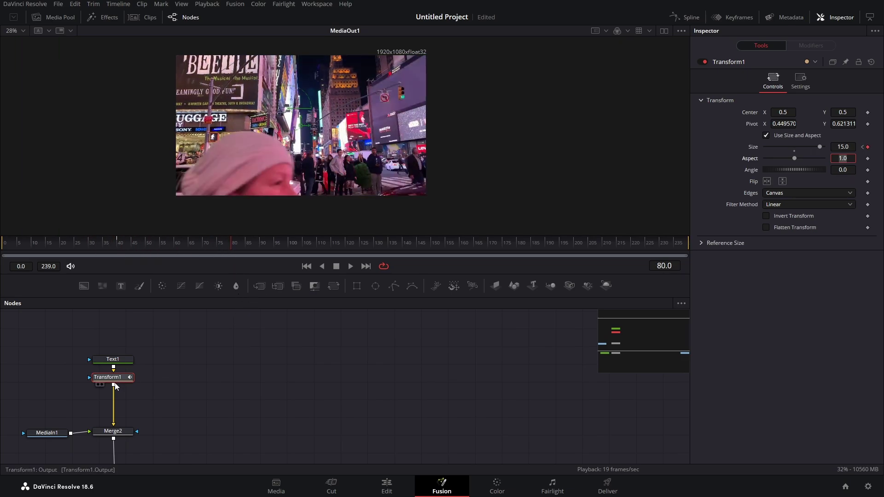
drag(110, 378, 111, 377)
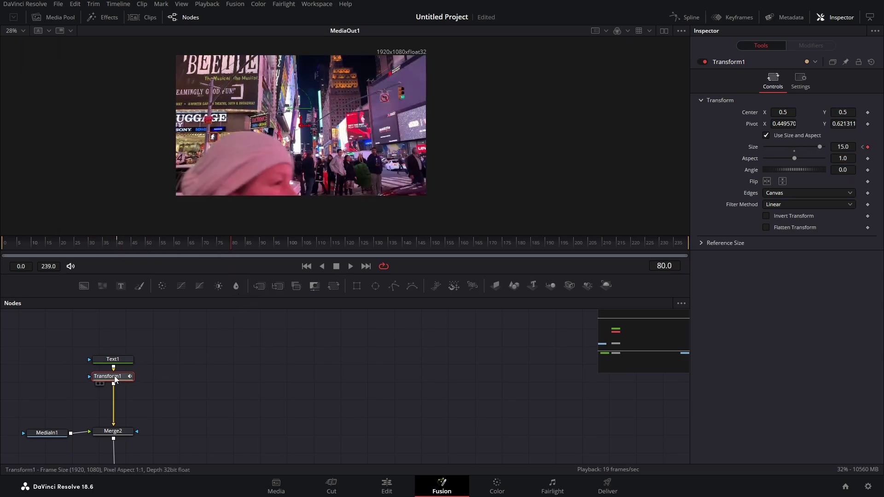
- In the Keyframes panel, move the frame-80 Size keyframe to frame 100
click(736, 18)
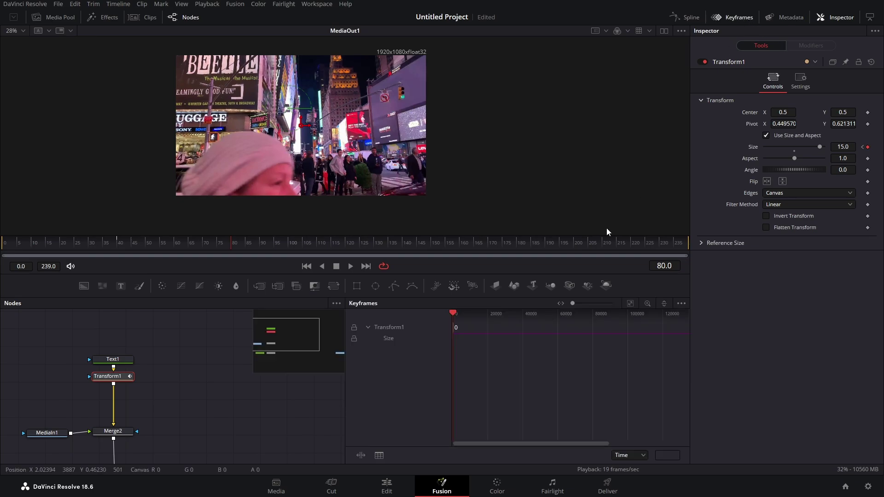
click(395, 341)
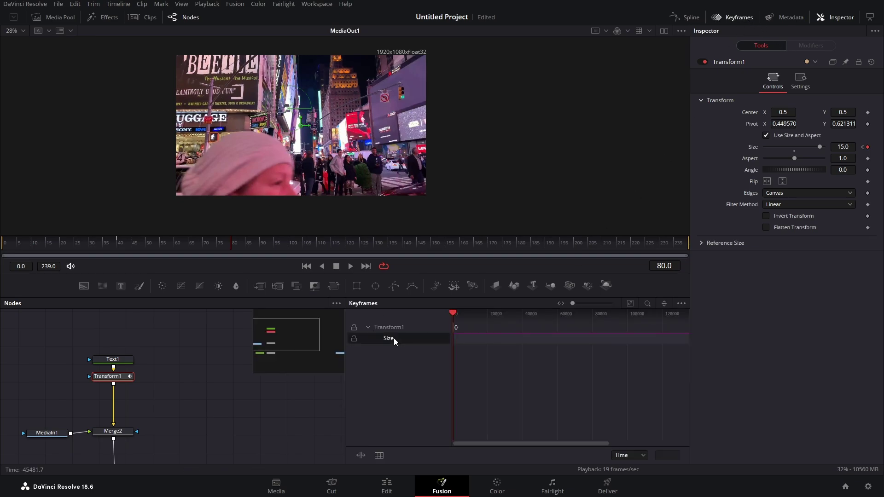
click(630, 305)
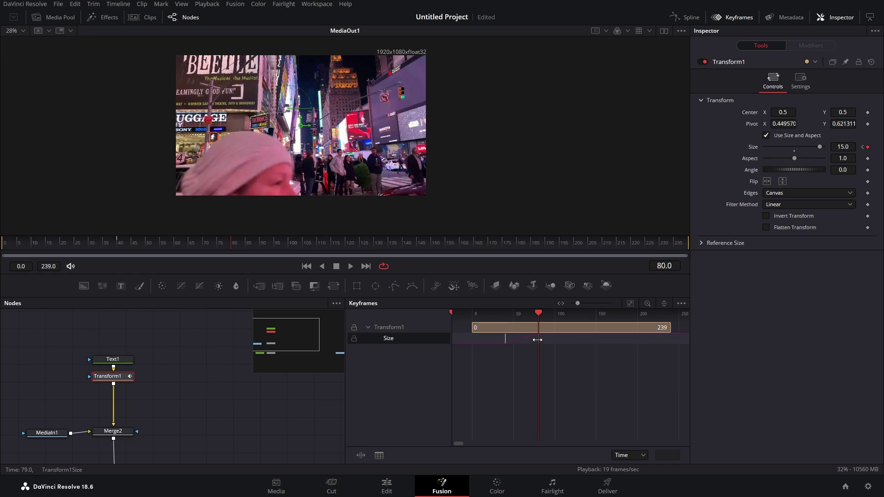
drag(538, 313, 527, 313)
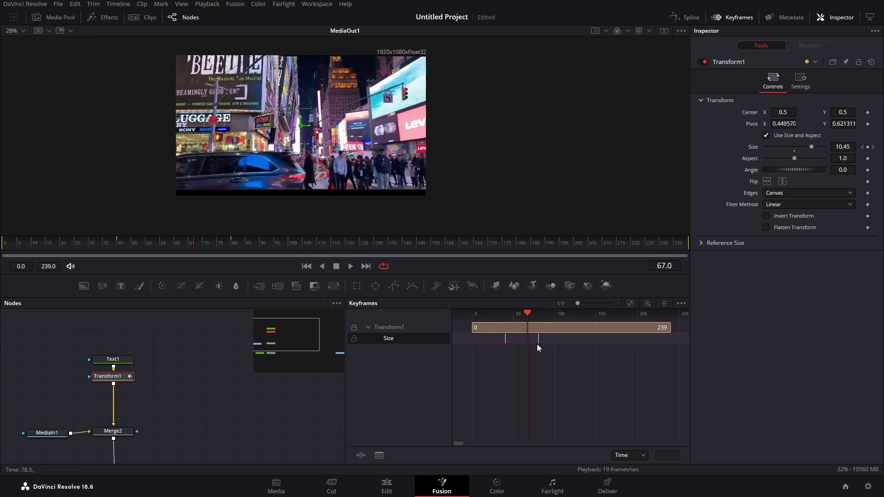
scroll(541, 342, up, 2)
drag(540, 365, 566, 347)
mouse_move(570, 348)
mouse_down()
mouse_move(584, 347)
mouse_move(566, 351)
mouse_up()
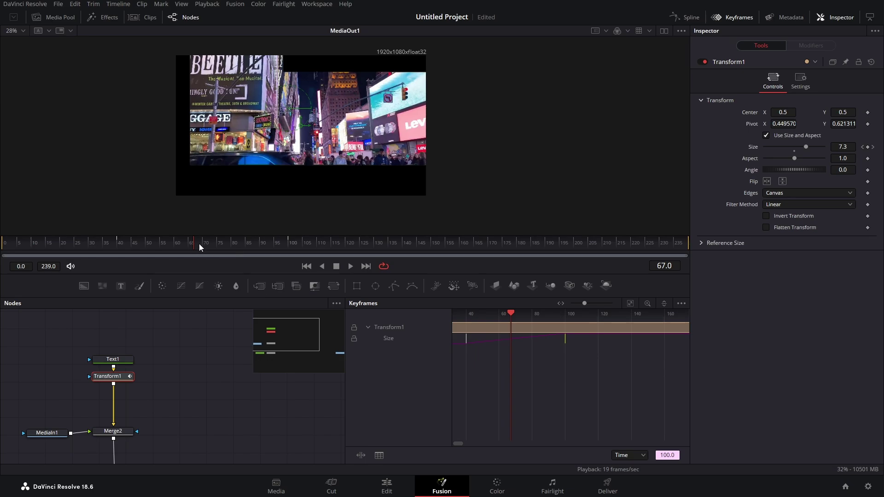
- Preview the slower zoom from frame 38 through frame 100, then close the Keyframes panel
drag(200, 247, 110, 251)
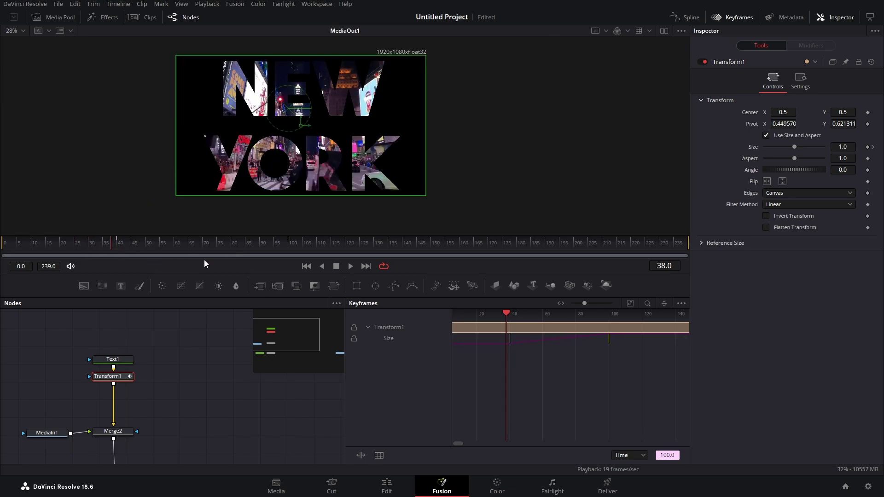
click(350, 266)
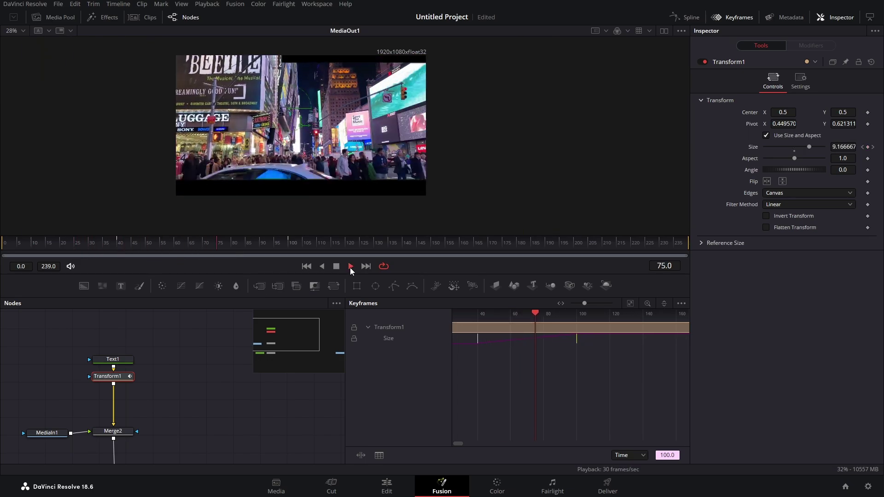
click(351, 266)
click(291, 249)
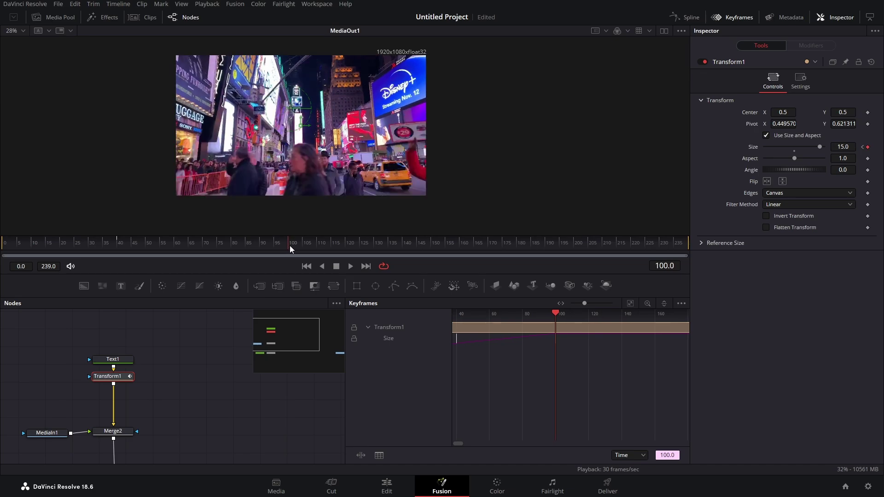
click(727, 19)
- Smooth Transform1's Size keyframes in the Spline editor
click(693, 19)
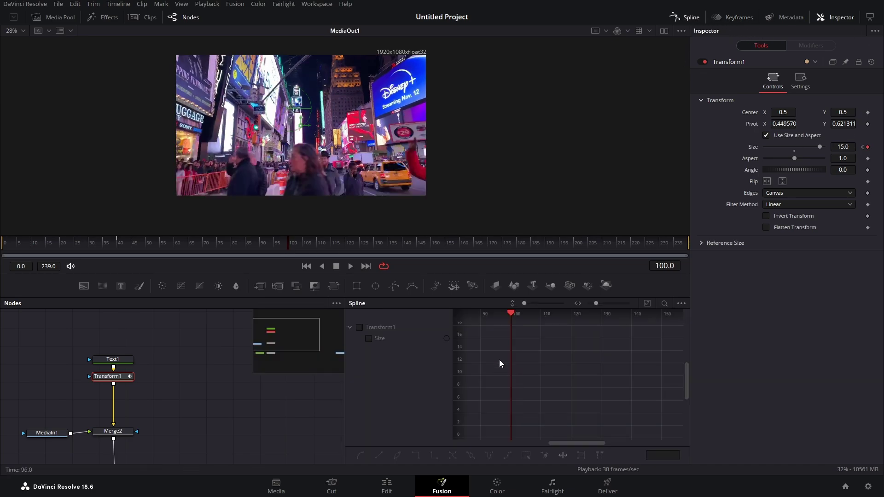
click(361, 328)
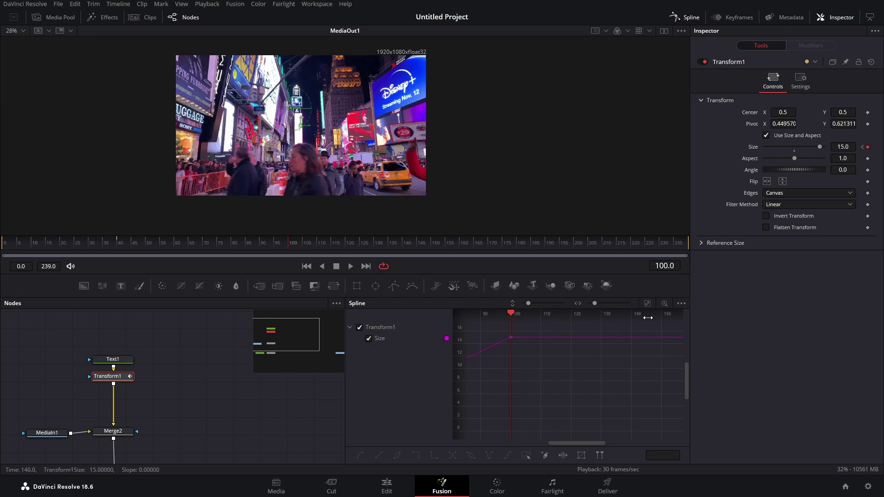
click(648, 305)
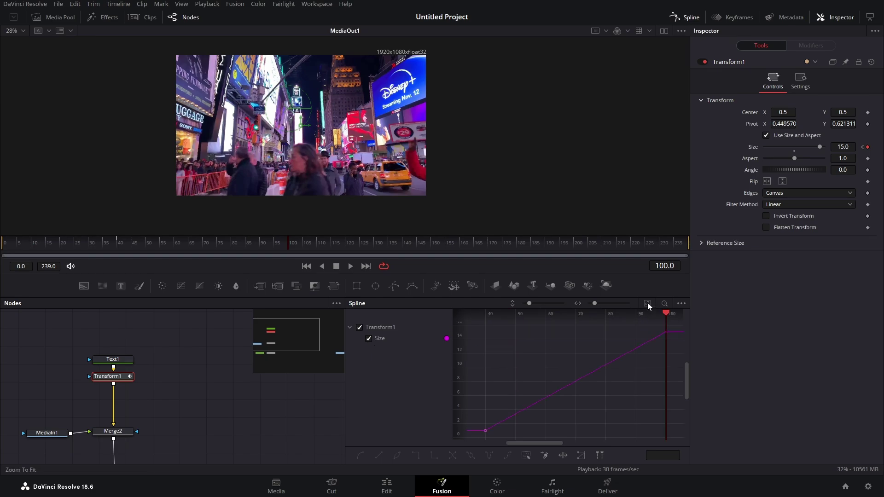
click(526, 455)
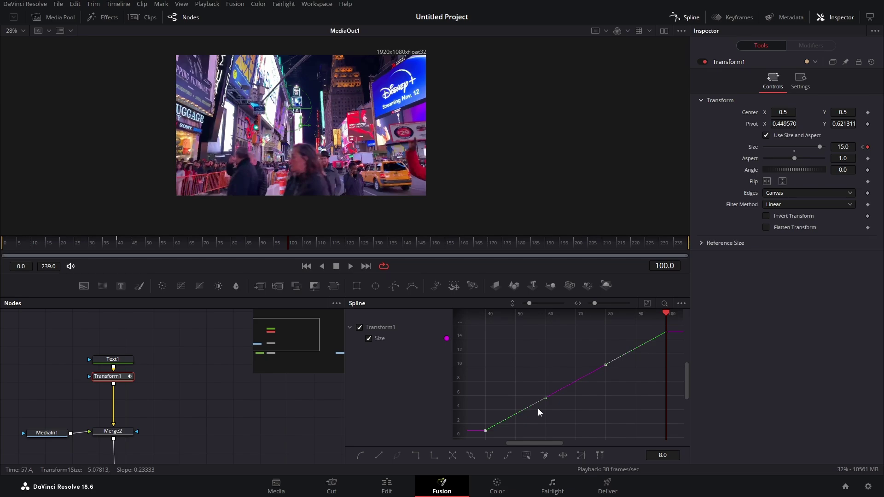
key(shift+s)
- Adjust the Size curve's easing so it accelerates into frame 100, previewing from frame 40
drag(174, 243, 128, 247)
click(351, 266)
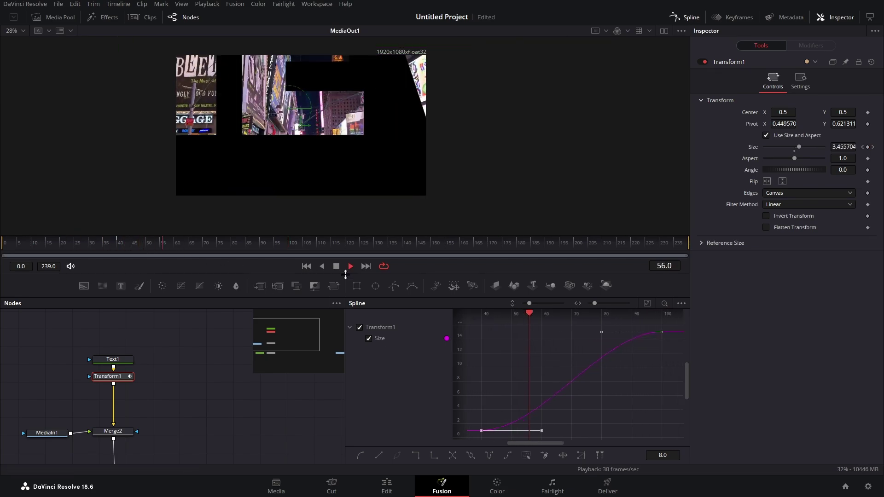
click(351, 266)
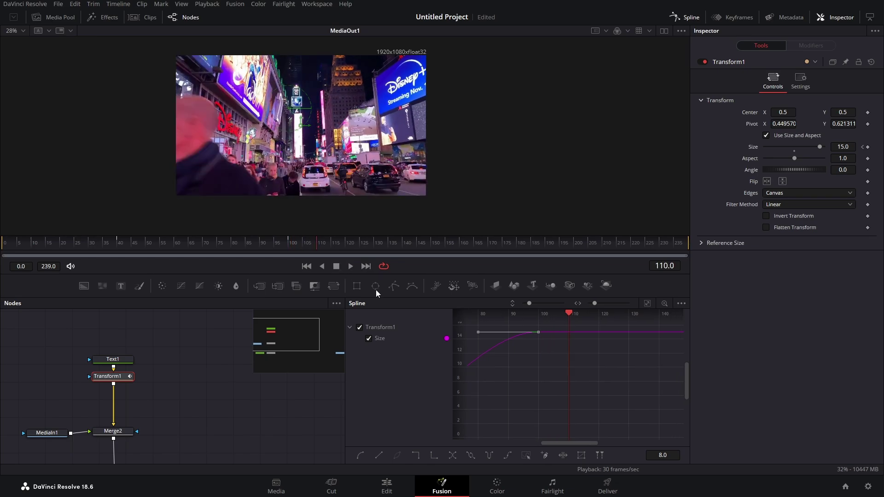
drag(475, 335, 548, 362)
drag(142, 245, 119, 245)
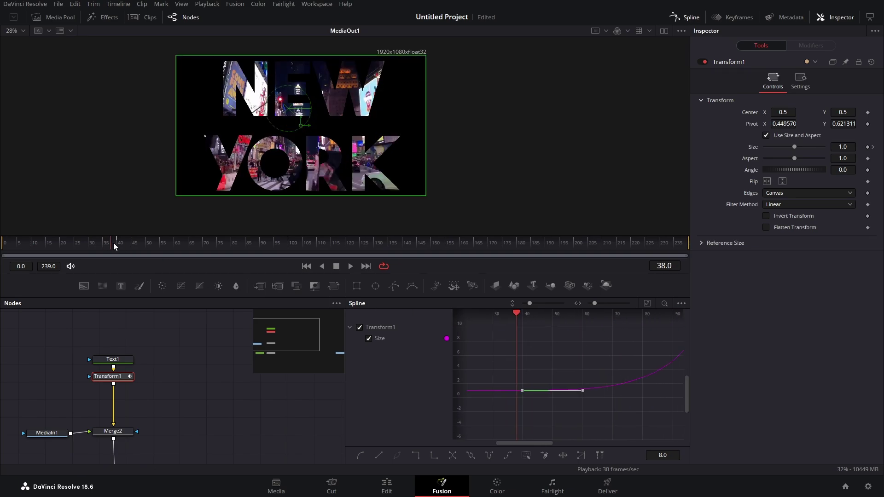
click(349, 268)
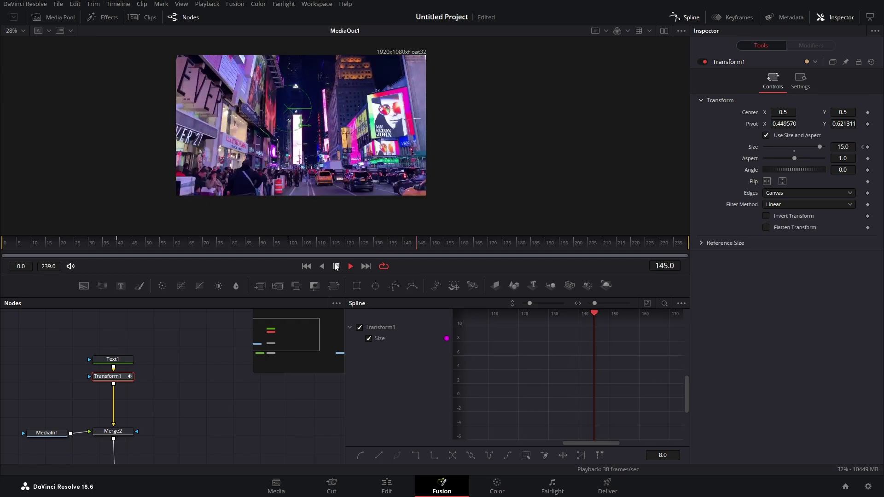
click(337, 266)
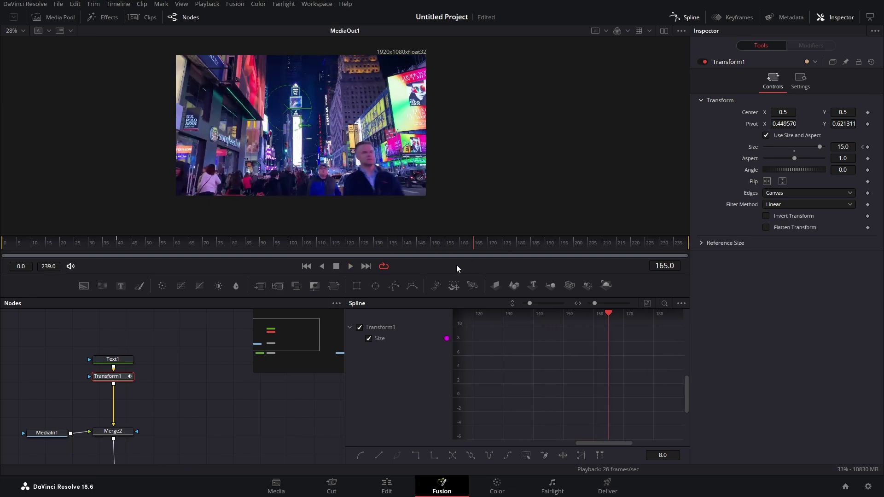
click(690, 17)
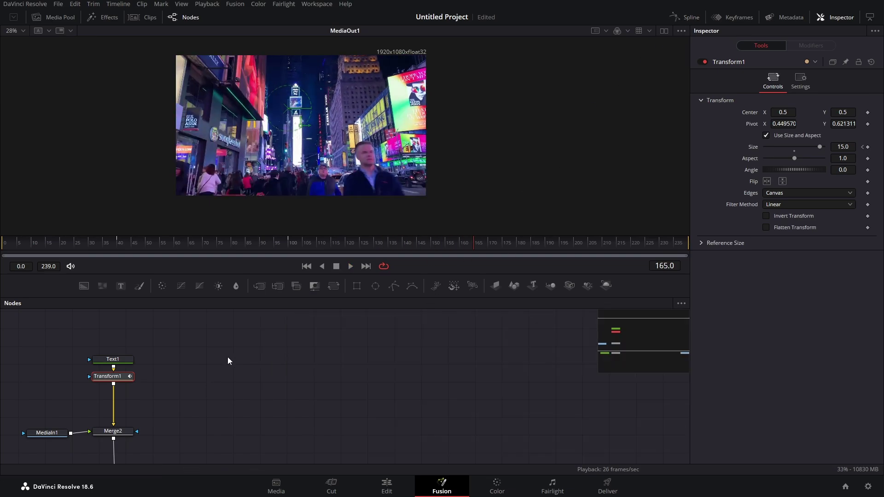
- At frame 29, insert a Glow node between Merge1 and MediaOut1
drag(111, 245, 86, 248)
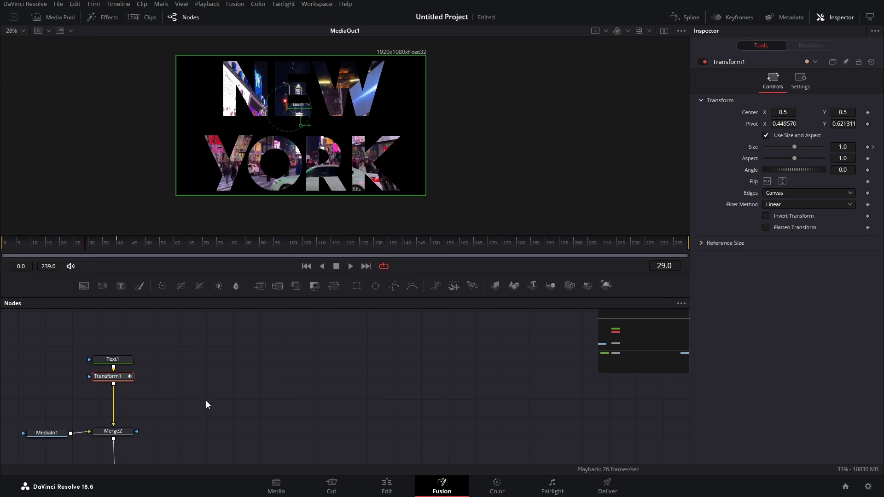
drag(206, 404, 250, 330)
click(157, 410)
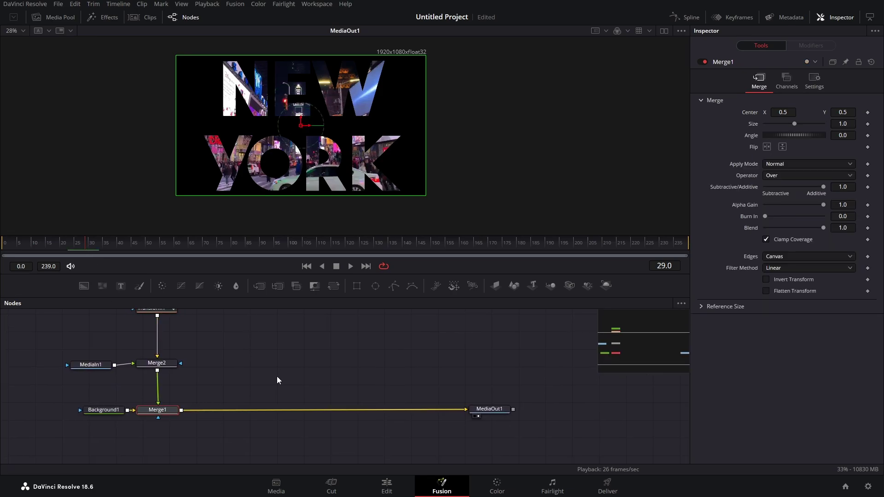
key(shift+space)
text(TRANS)
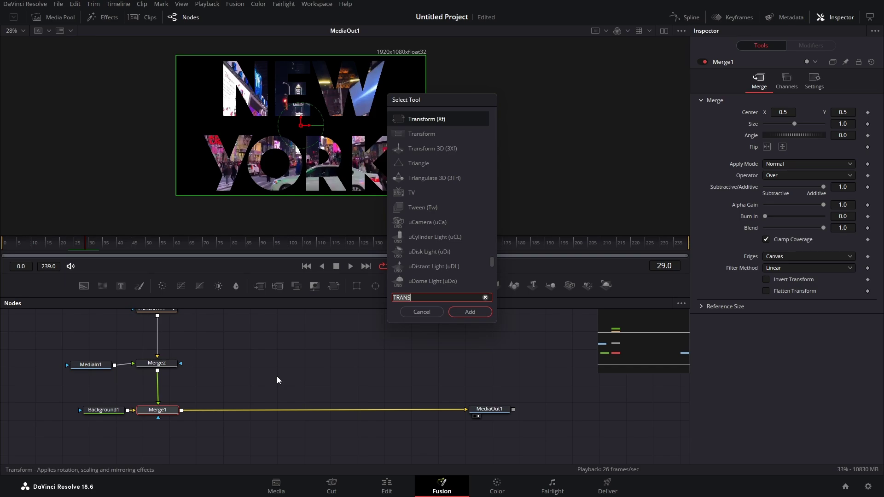
key(BackSpace)
key(BackSpace)
key(BackSpace)
key(BackSpace)
key(BackSpace)
text(GLOW)
key(Return)
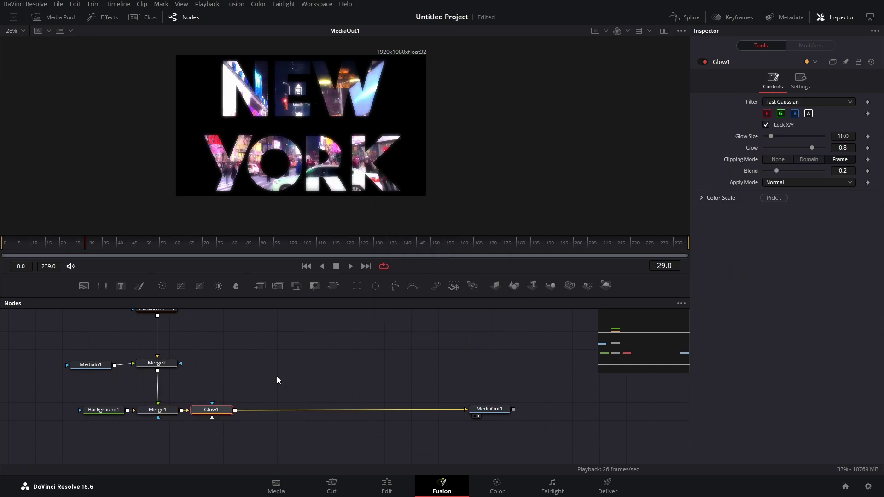
drag(225, 410, 234, 410)
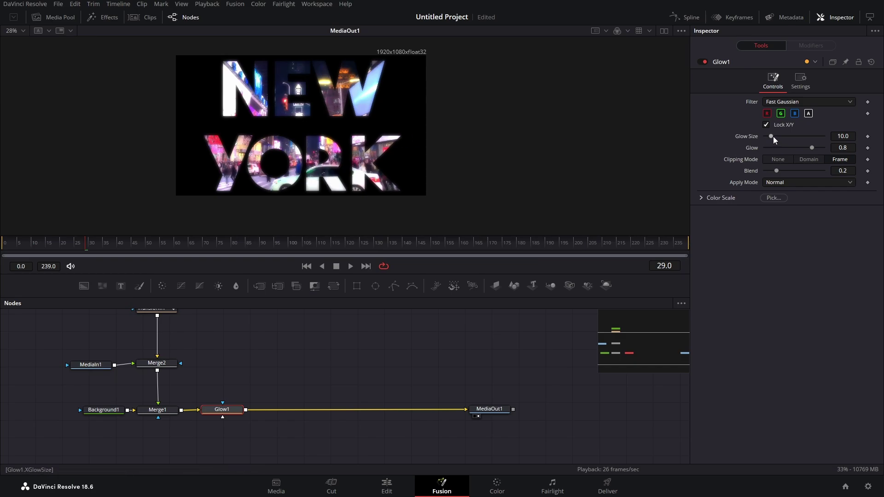
- Raise Glow1's Glow Size to about 19.7
drag(771, 136, 776, 136)
scroll(203, 347, up, 2)
scroll(203, 347, right, 1)
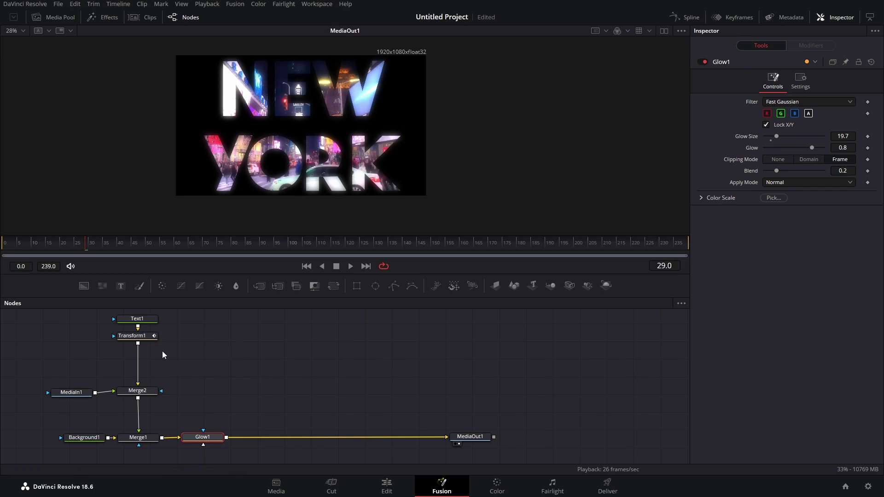
- Connect Transform1's output to Glow1's mask input and show Glow1's Settings tab
click(138, 338)
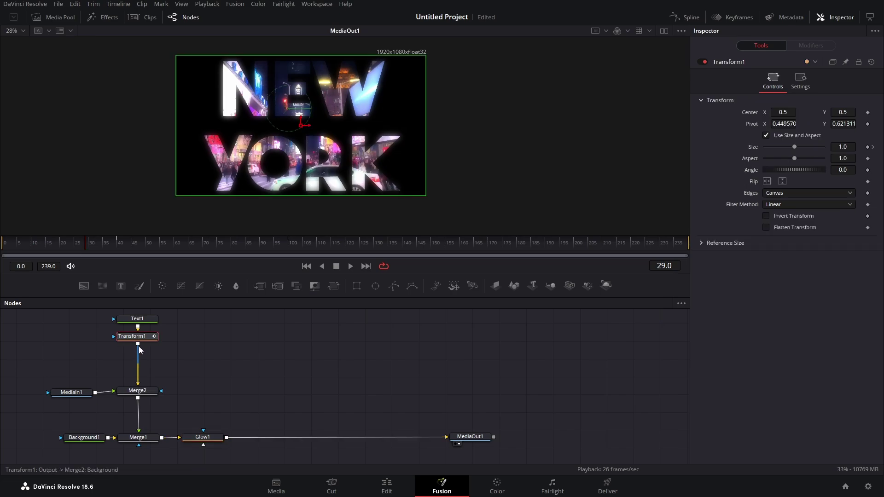
drag(139, 344, 207, 442)
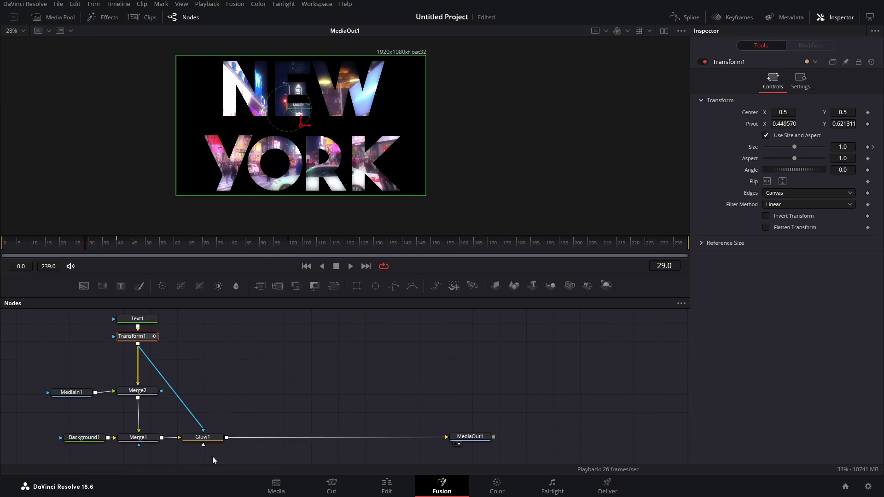
click(202, 438)
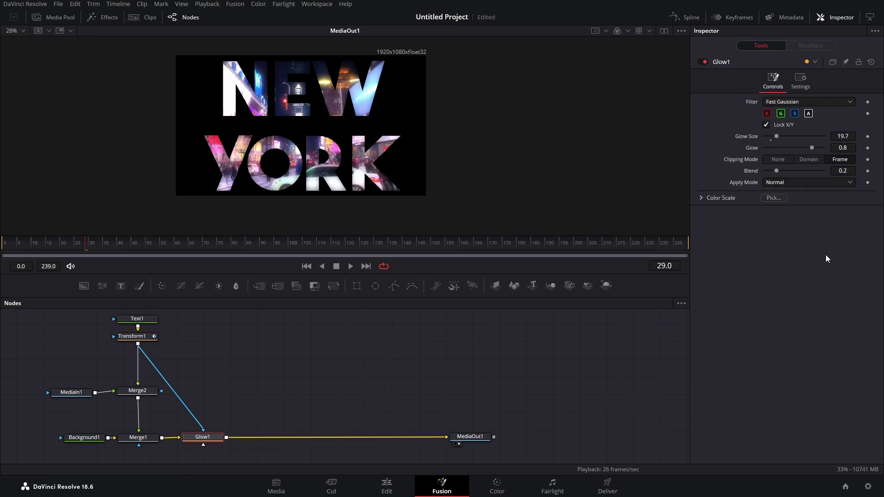
click(802, 79)
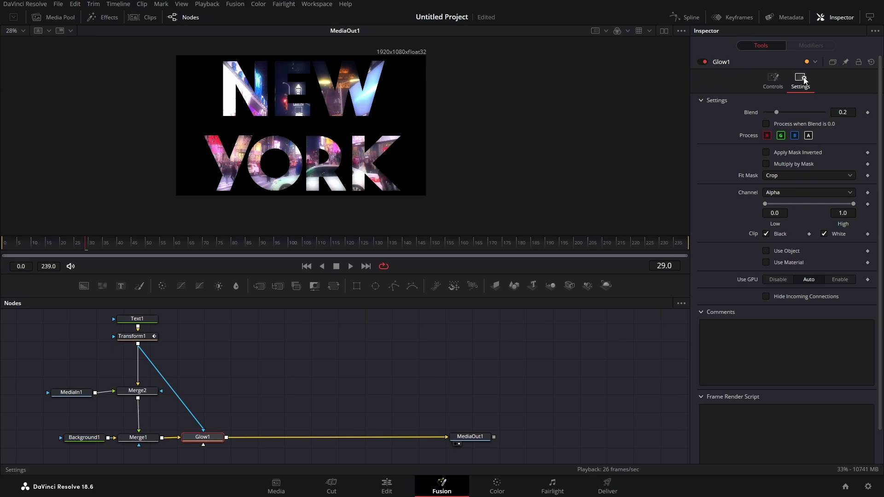
- Invert Glow1's mask, set Blend 0.425, Glow 0.906, Glow Size 7.1, and save
click(766, 152)
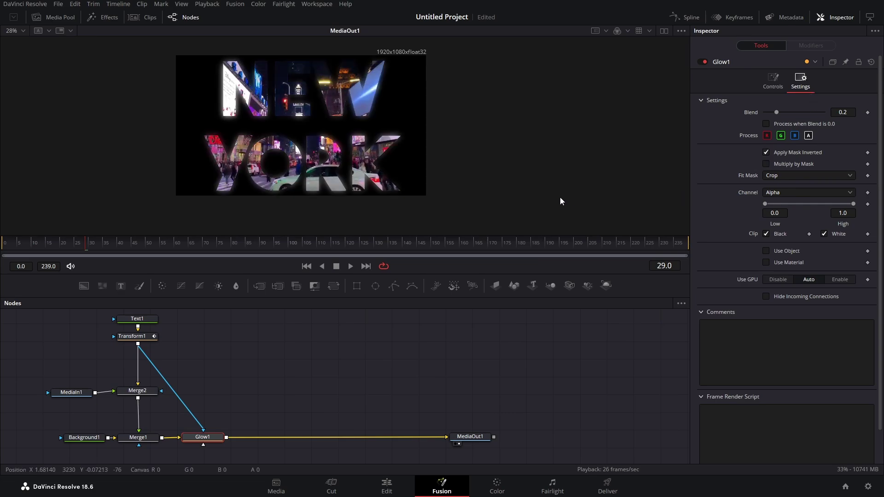
drag(777, 111, 791, 139)
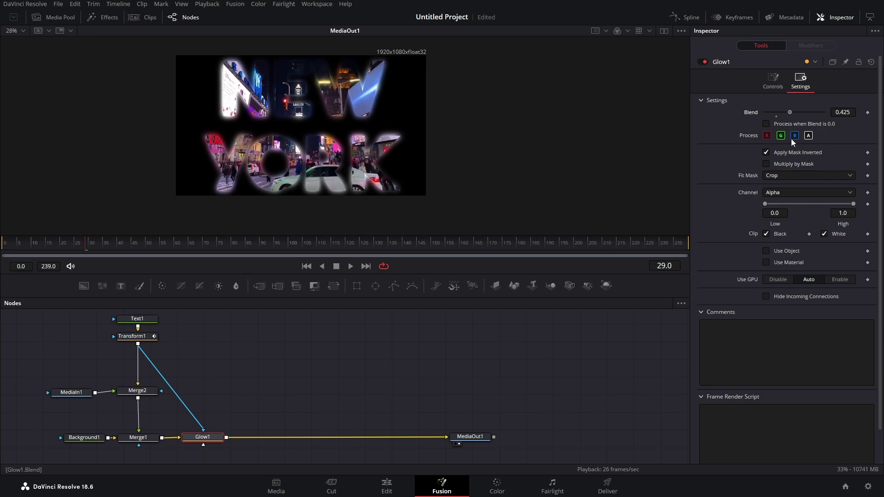
click(772, 86)
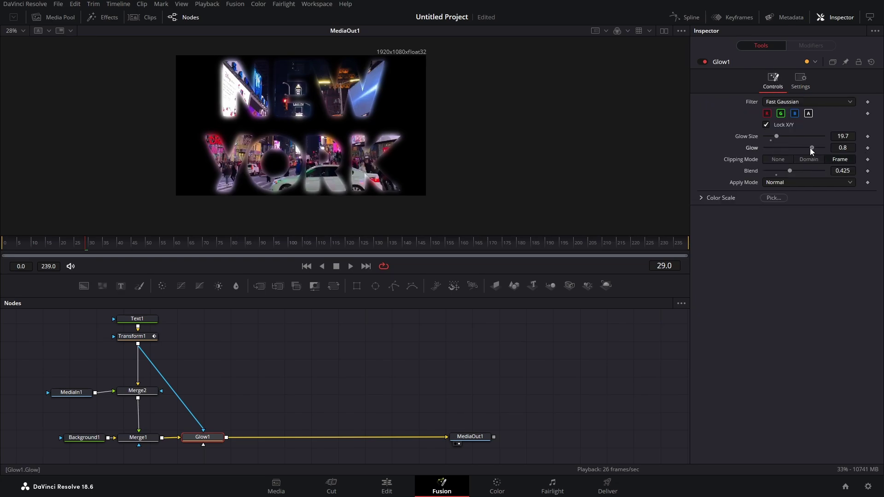
drag(810, 148, 768, 137)
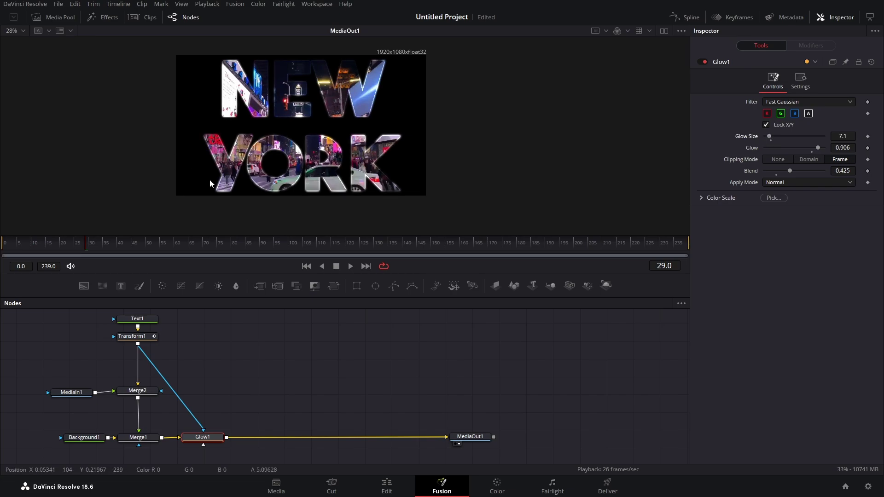
key(ctrl+s)
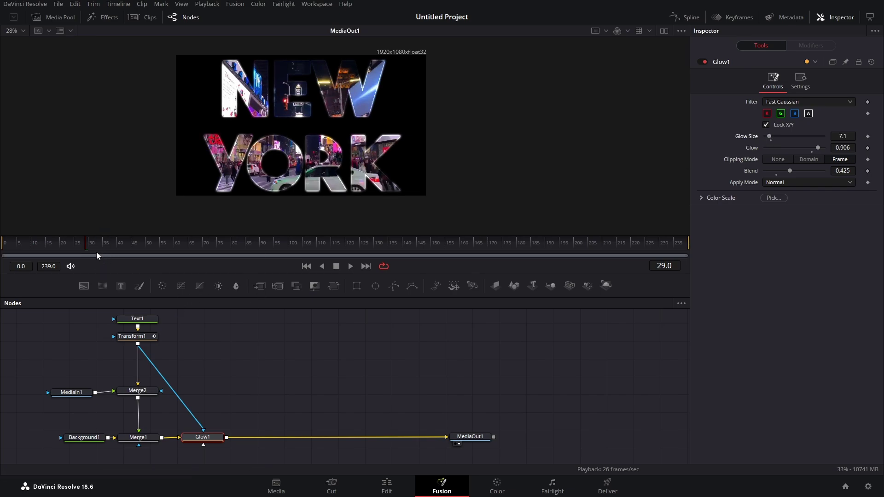
drag(87, 244, 3, 246)
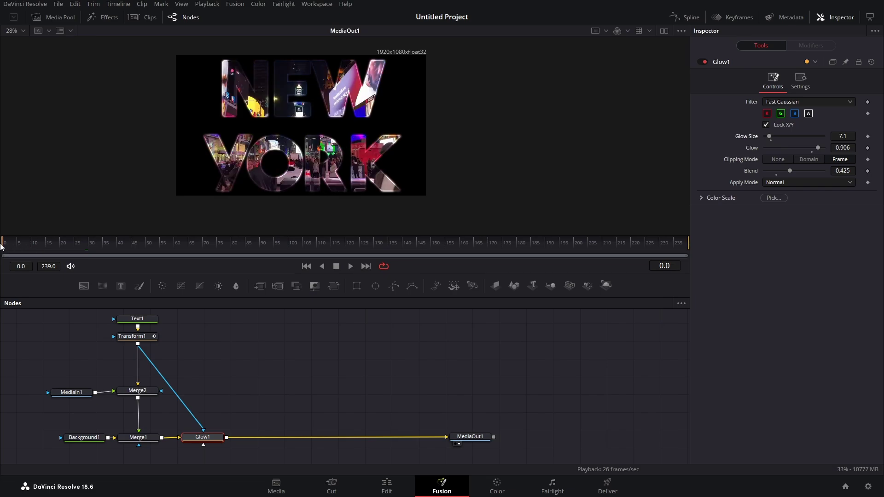
scroll(244, 165, up, 3)
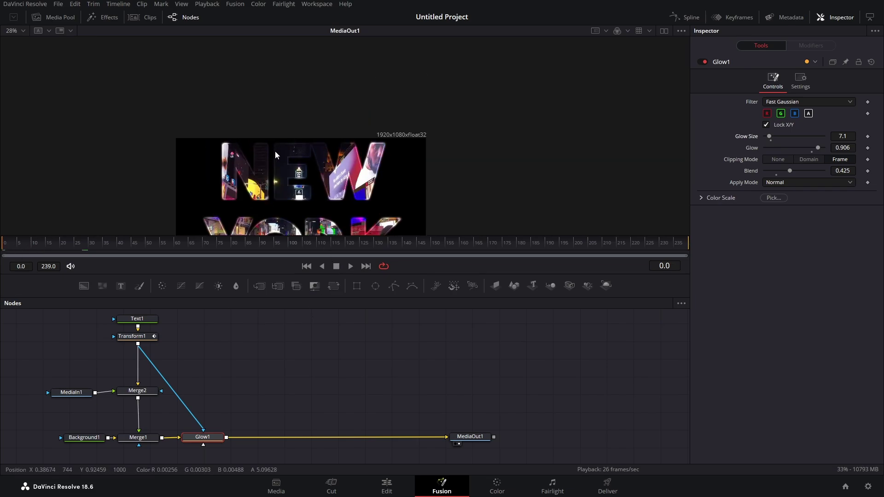
scroll(275, 151, down, 2)
scroll(305, 173, up, 2)
click(350, 266)
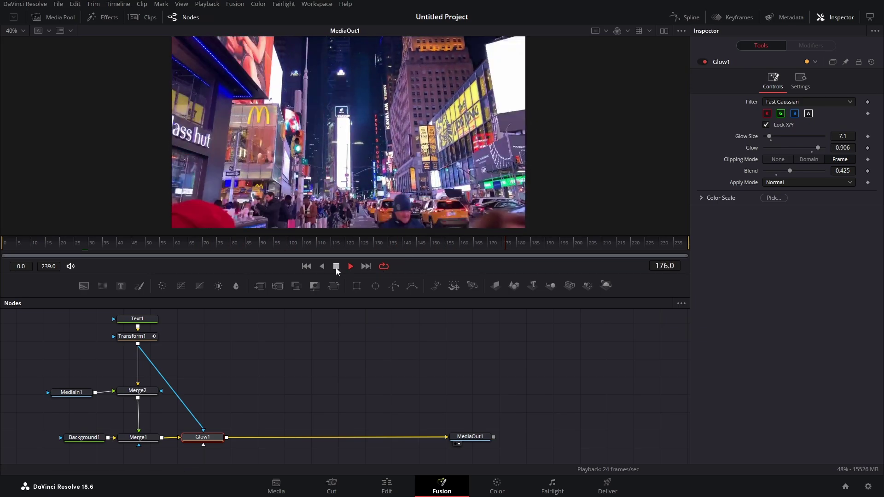
click(337, 266)
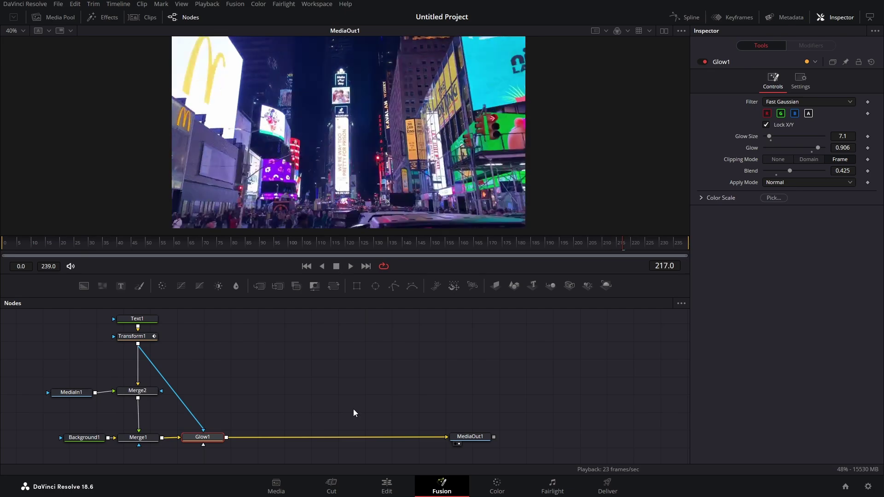